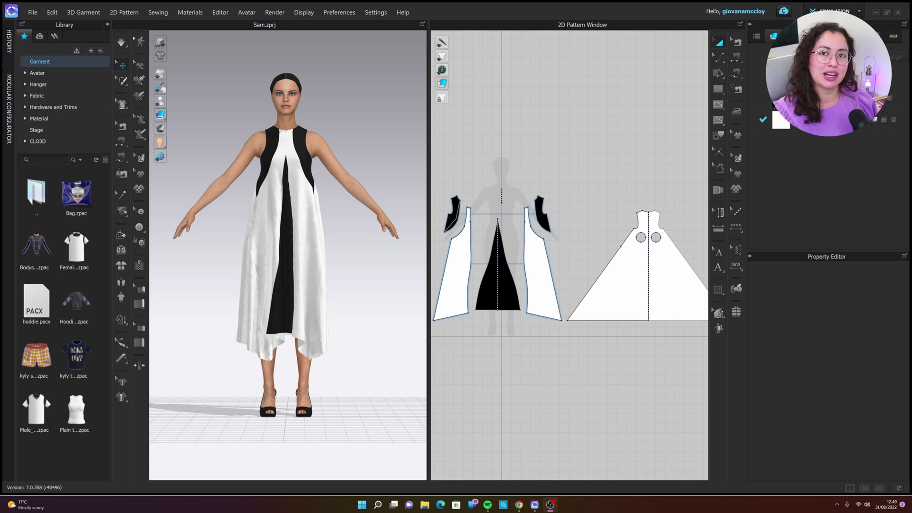
# Switch from the CLO 3D dress project to the connect.clo-set.com homepage in Chrome
pyautogui.hotkey('alt', 'Tab')
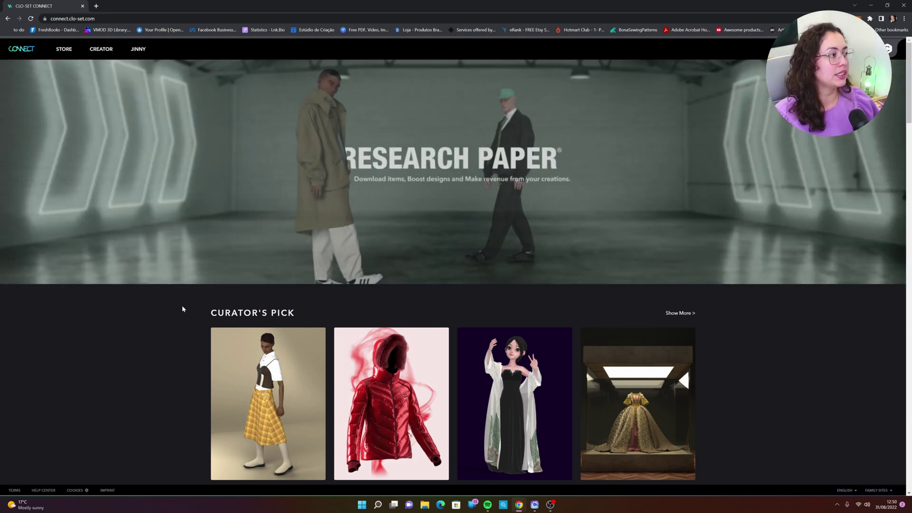
# Open the CLO-SET Connect Store listing of 6,873 avatars, garments, hair and bags
pyautogui.click(55, 50)
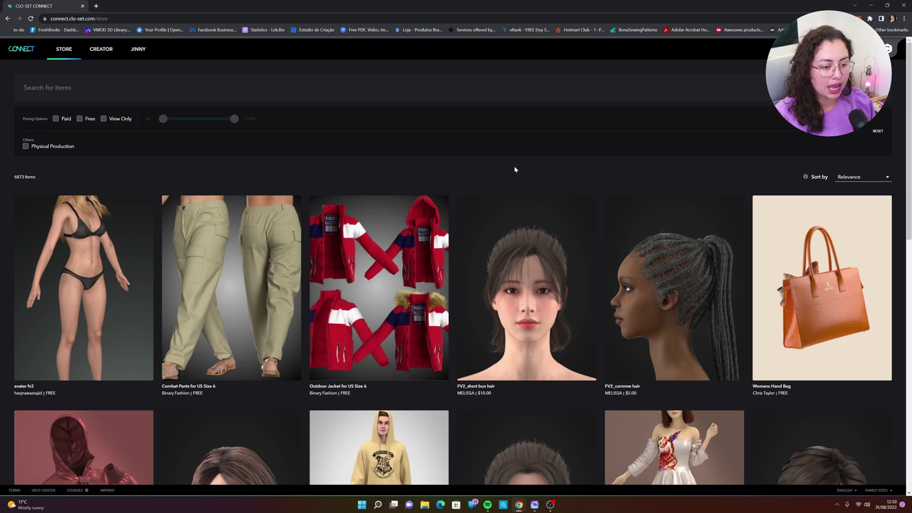
pyautogui.moveTo(674, 288)
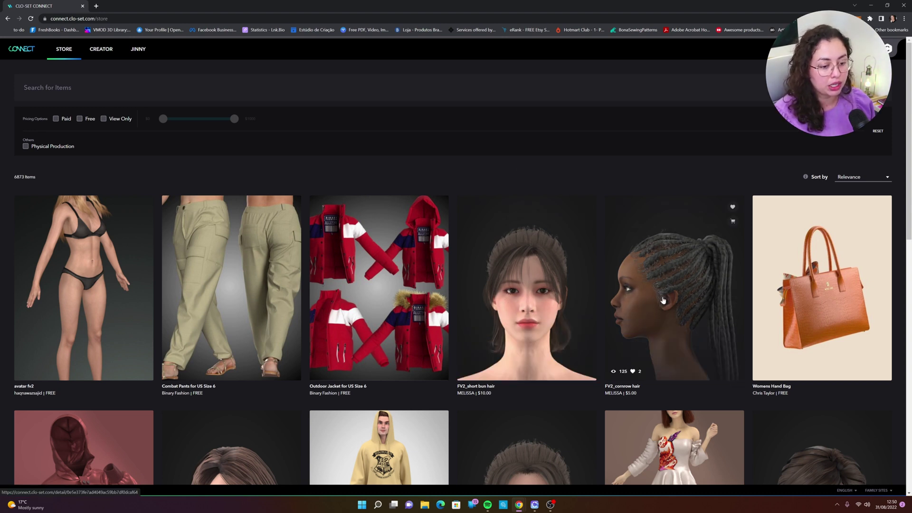
# Inspect the cornrow hair item and its creator's page, then return to the store listing
pyautogui.click(663, 300)
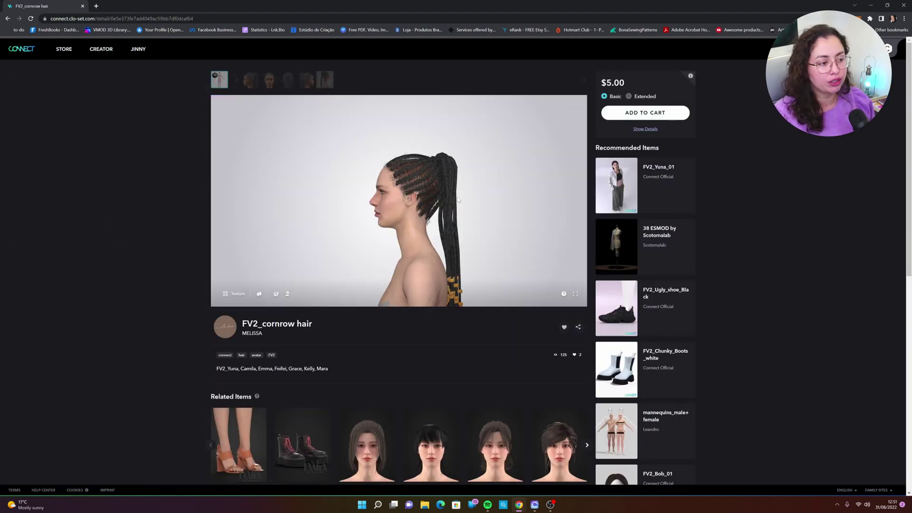
pyautogui.moveTo(523, 181); pyautogui.dragTo(435, 179)
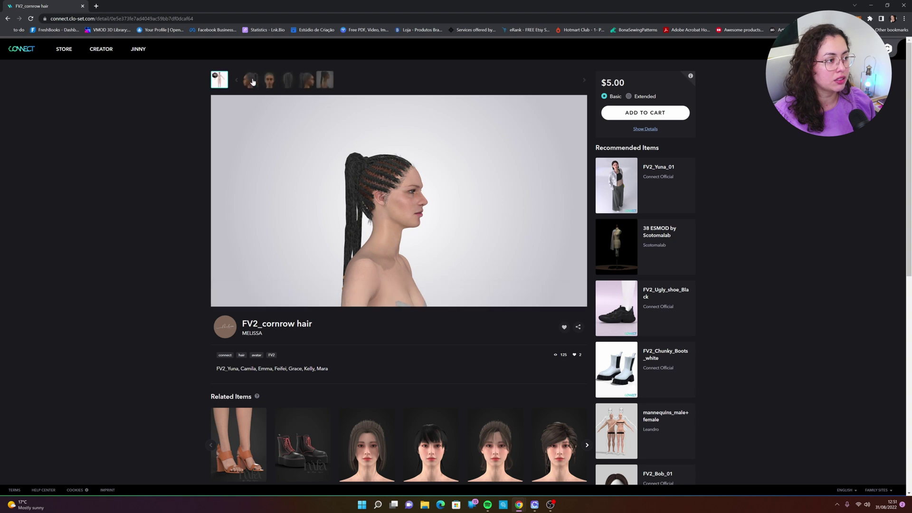
pyautogui.click(8, 19)
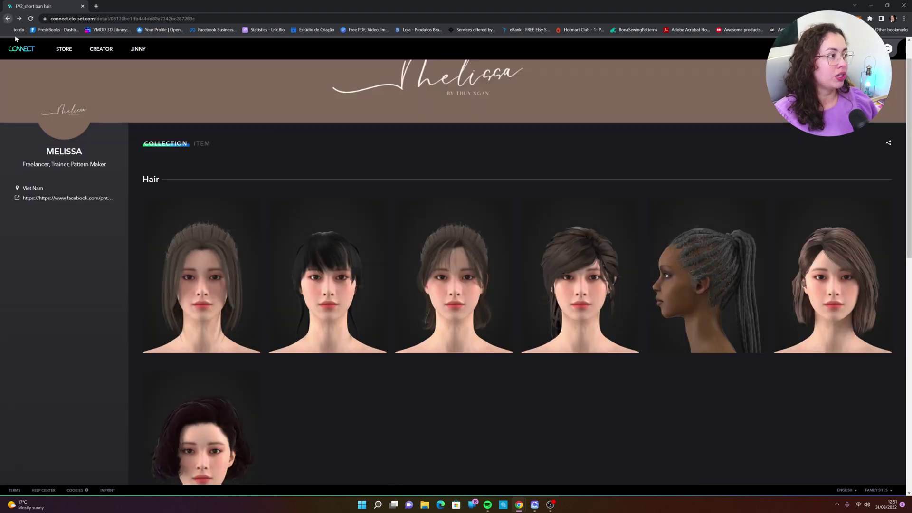
pyautogui.click(8, 18)
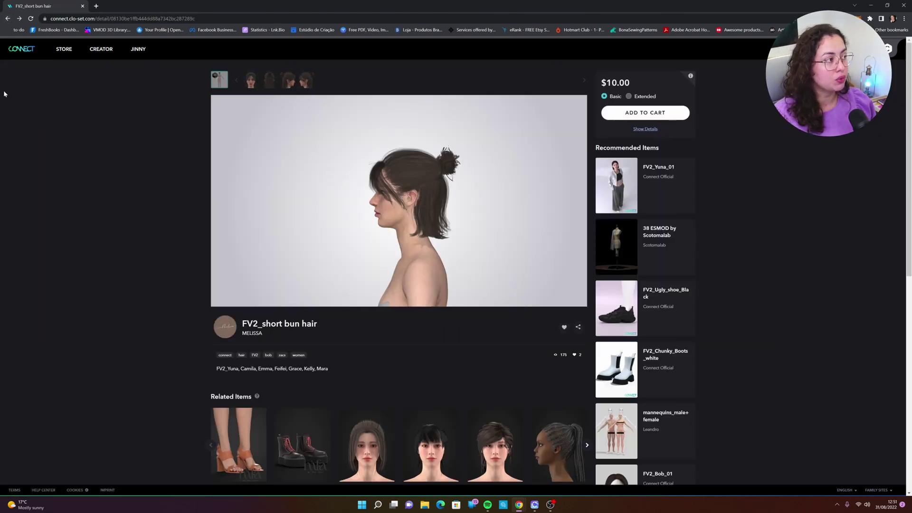
pyautogui.click(22, 49)
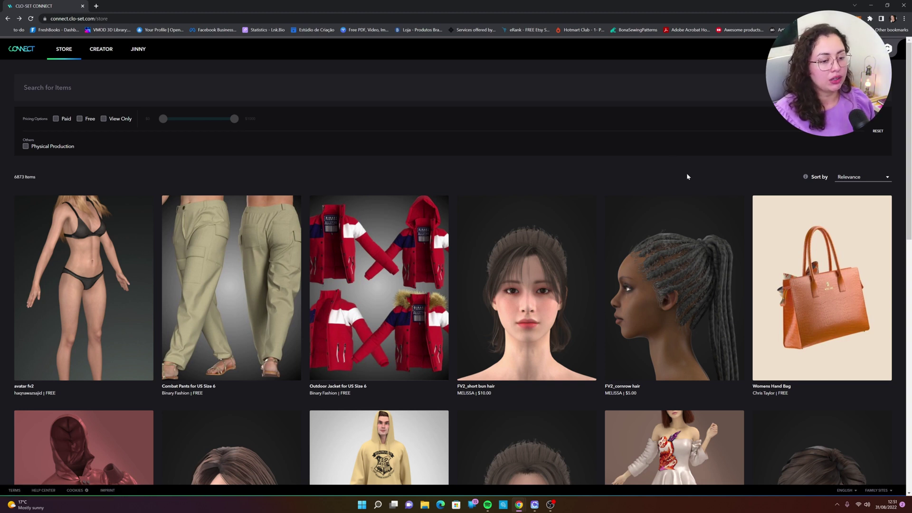
pyautogui.scroll(-1, 687, 177)
pyautogui.scroll(-1, 685, 178)
pyautogui.scroll(-10, 313, 402)
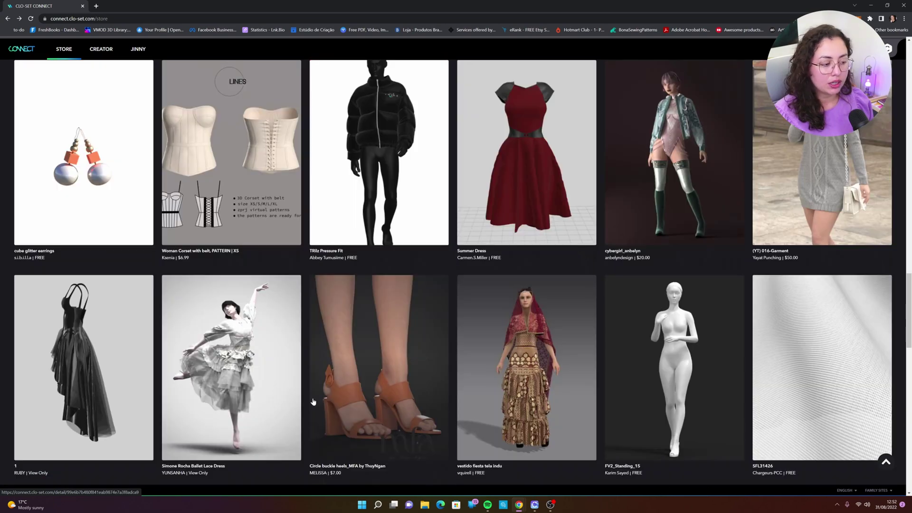
pyautogui.scroll(4, 313, 402)
pyautogui.scroll(5, 313, 403)
pyautogui.scroll(5, 313, 404)
pyautogui.scroll(5, 314, 405)
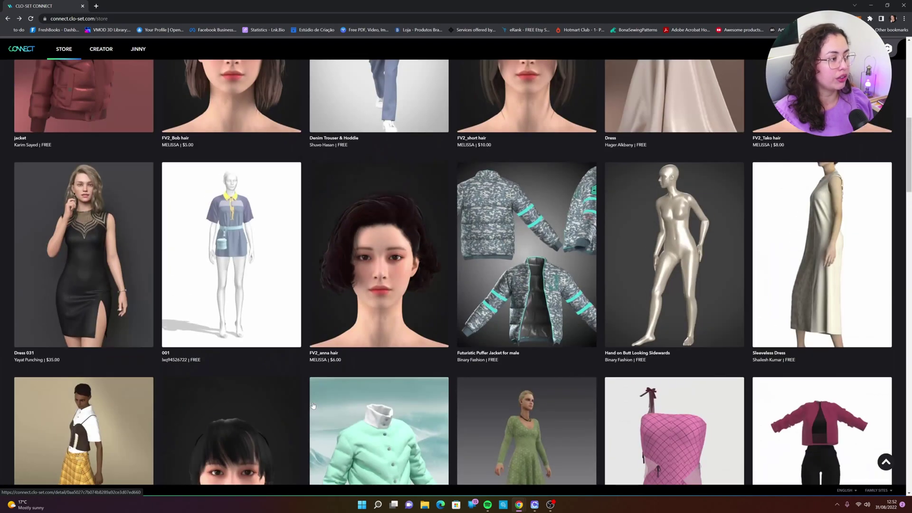
pyautogui.scroll(4, 313, 405)
pyautogui.scroll(4, 313, 405)
pyautogui.scroll(2, 313, 406)
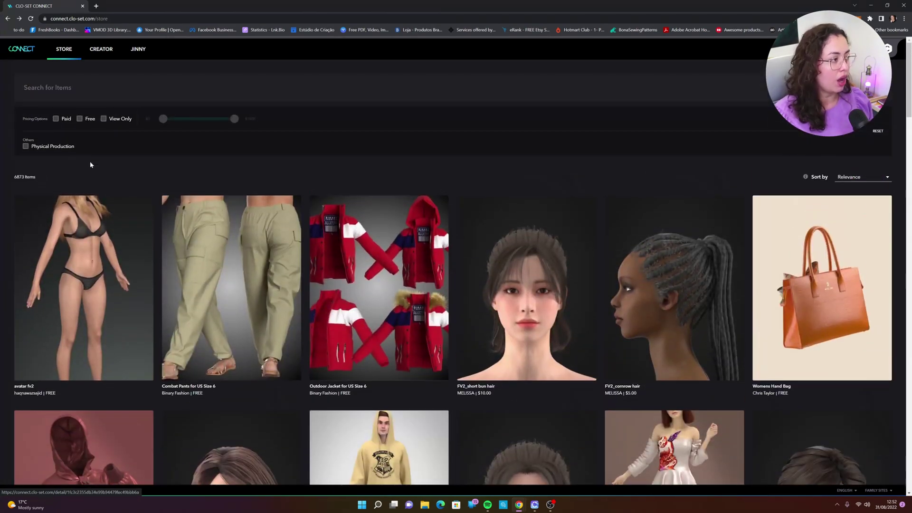
# Search the store for CONNECT, listing 596 items including Connect Official avatars and outfits
pyautogui.click(81, 87)
pyautogui.write('co')
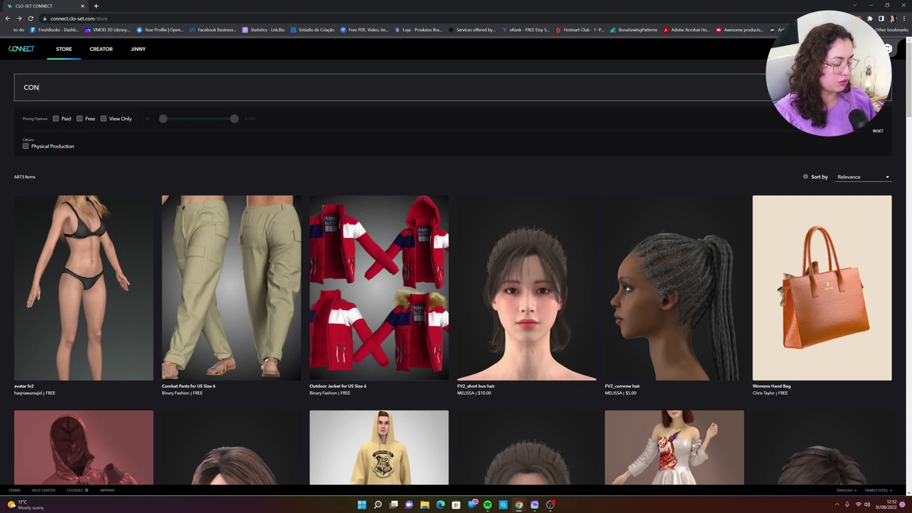
pyautogui.write('T')
pyautogui.press('Return')
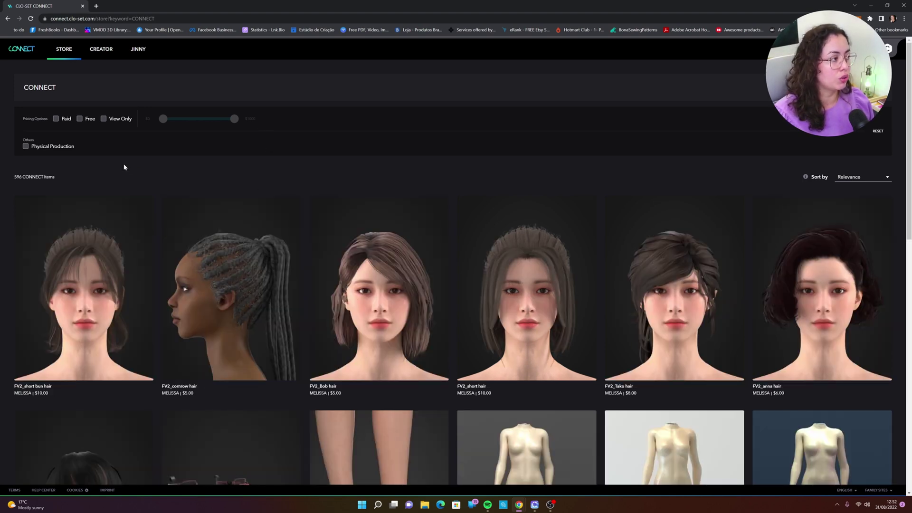
pyautogui.scroll(-6, 560, 233)
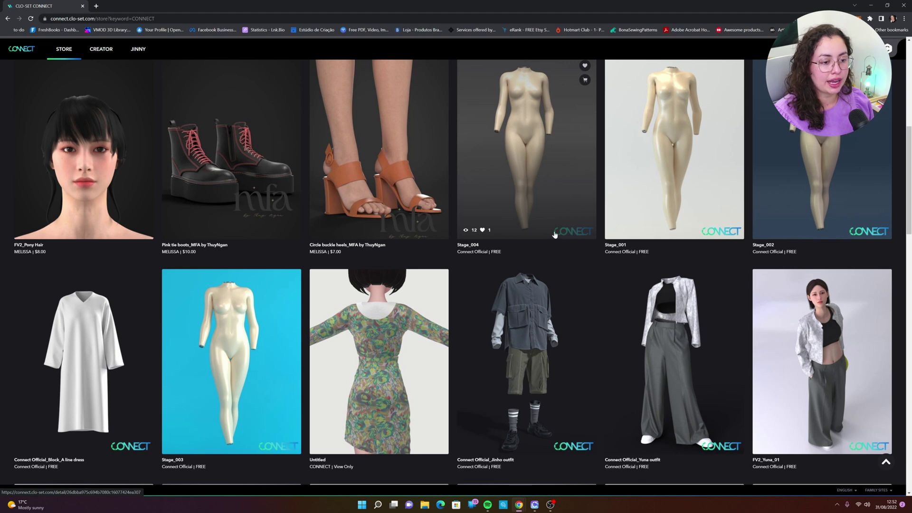
# Add the free FV2_Yuna_01 avatar to the cart from the Connect Official portfolio
pyautogui.click(472, 256)
pyautogui.scroll(-2, 561, 454)
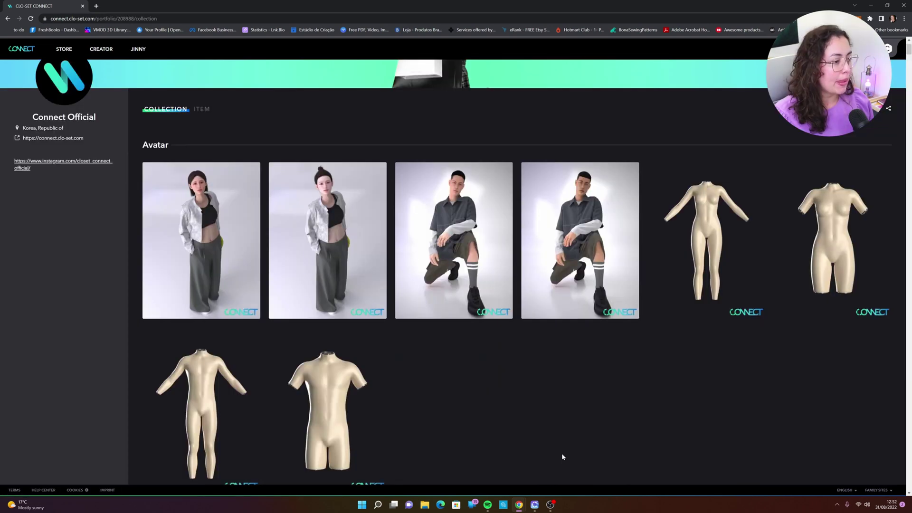
pyautogui.scroll(-1, 552, 438)
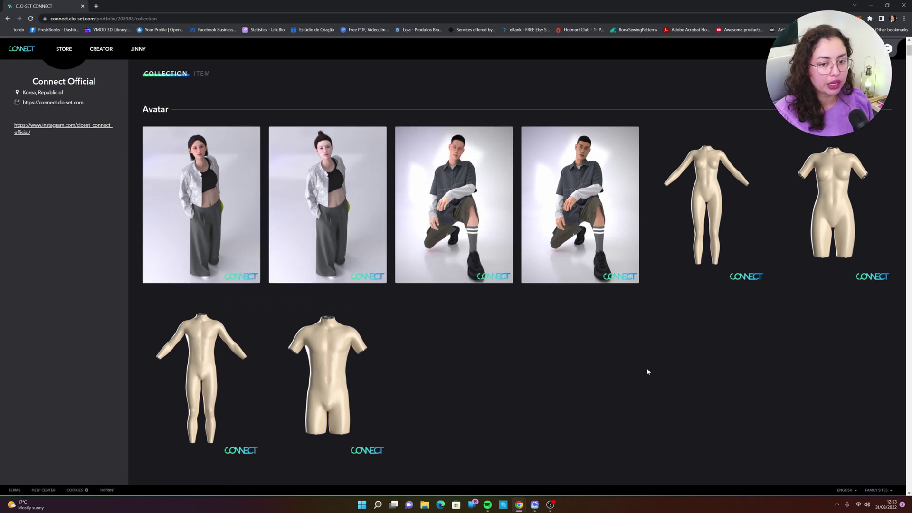
pyautogui.moveTo(201, 236)
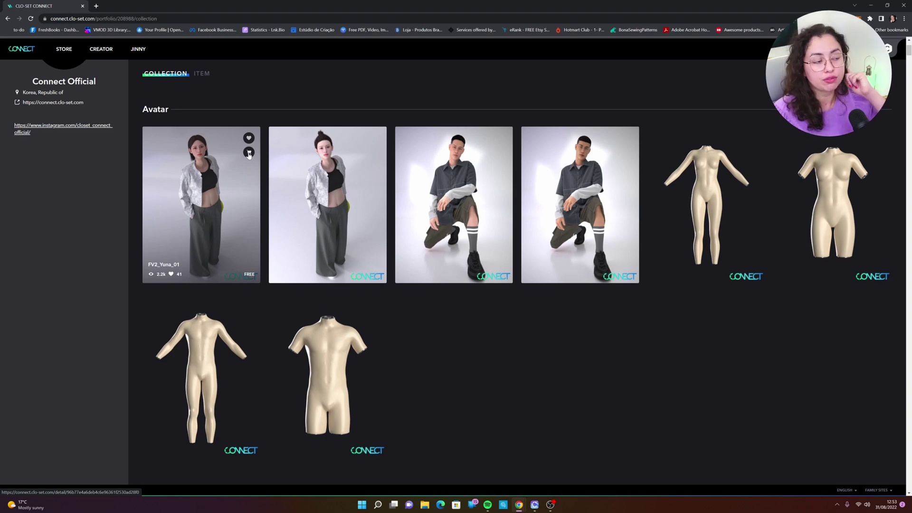
pyautogui.click(248, 153)
pyautogui.click(472, 327)
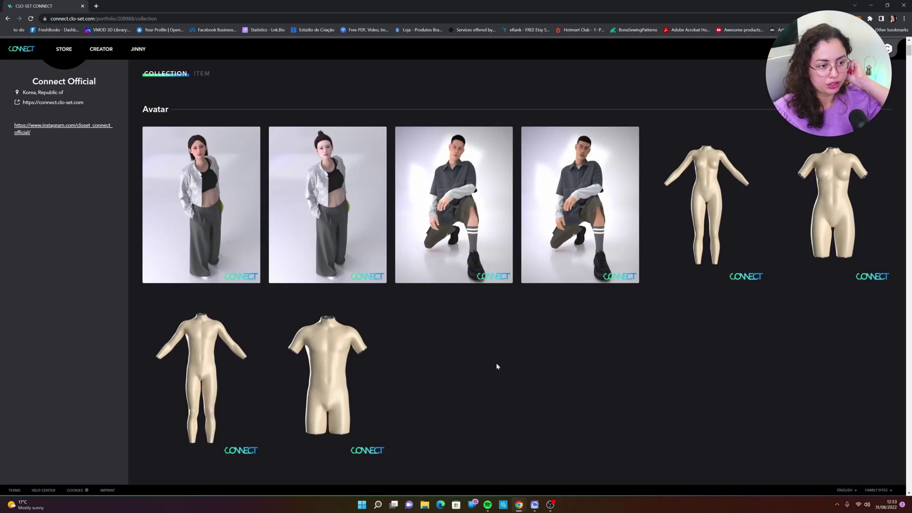
# Add the free FV2_Bob_01 hair to the cart
pyautogui.scroll(-5, 496, 363)
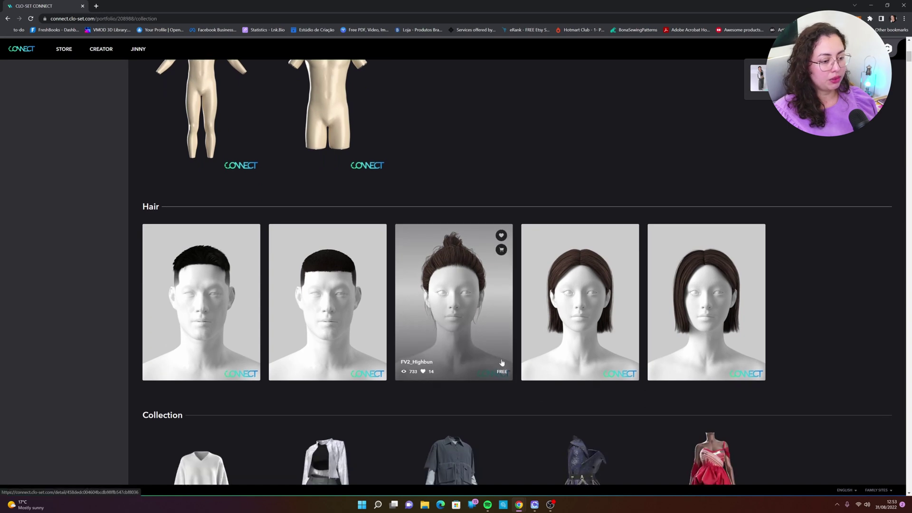
pyautogui.scroll(4, 501, 363)
pyautogui.scroll(3, 501, 362)
pyautogui.scroll(-5, 502, 362)
pyautogui.scroll(-1, 502, 362)
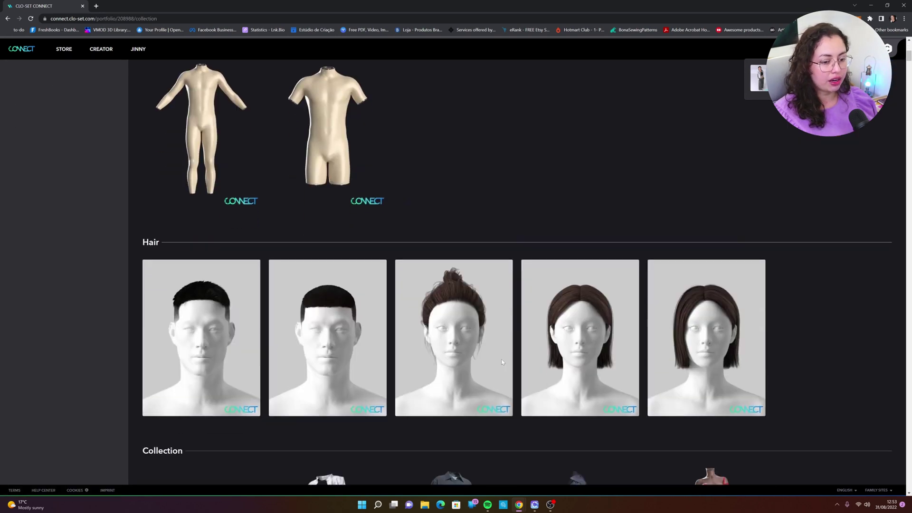
pyautogui.scroll(-1, 502, 362)
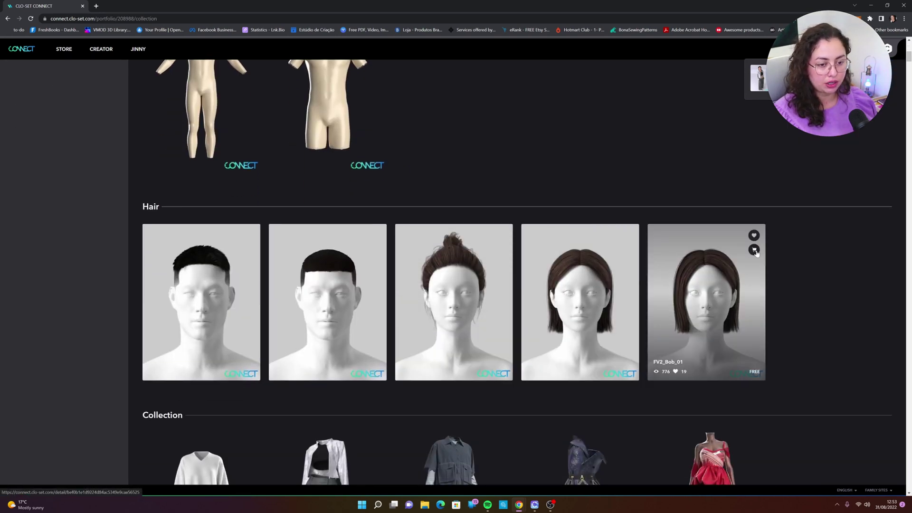
pyautogui.click(755, 250)
pyautogui.click(499, 322)
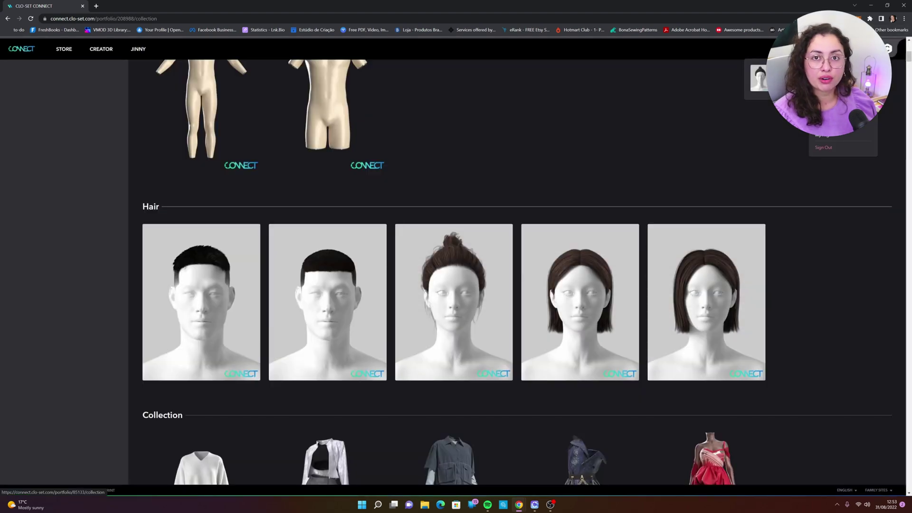
# Add the free A line dress and Yuna outfit to the cart
pyautogui.scroll(-2, 654, 90)
pyautogui.scroll(-2, 654, 89)
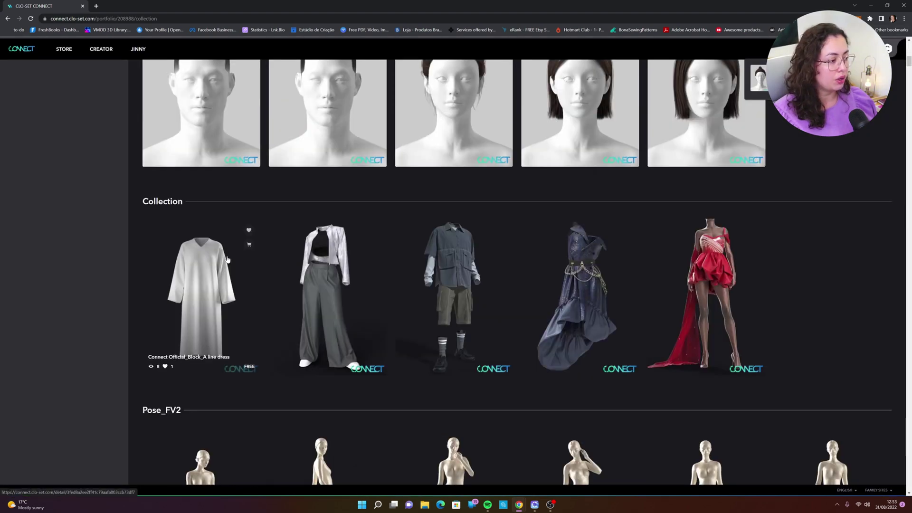
pyautogui.click(250, 246)
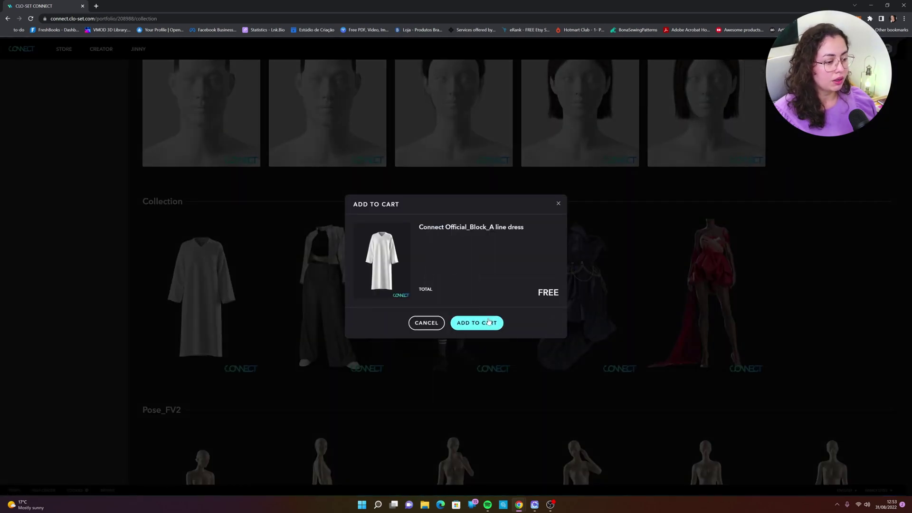
pyautogui.click(497, 326)
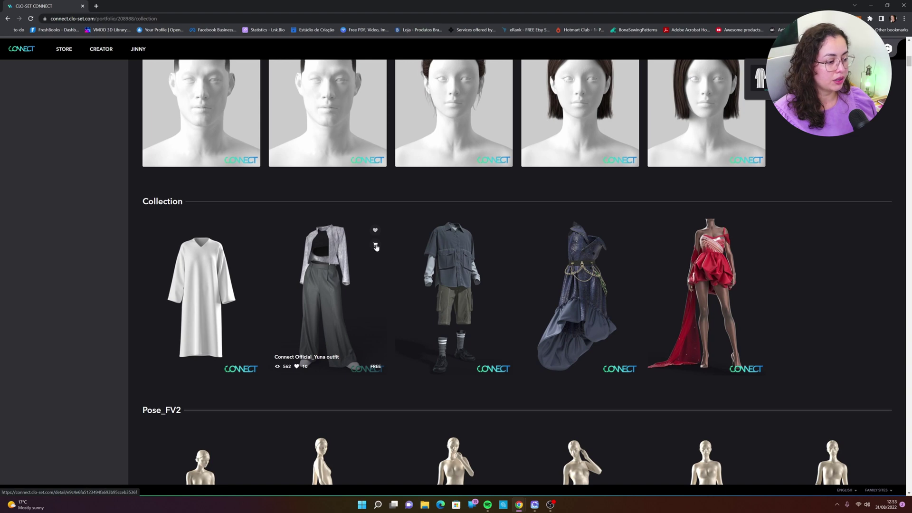
pyautogui.click(375, 244)
pyautogui.click(477, 322)
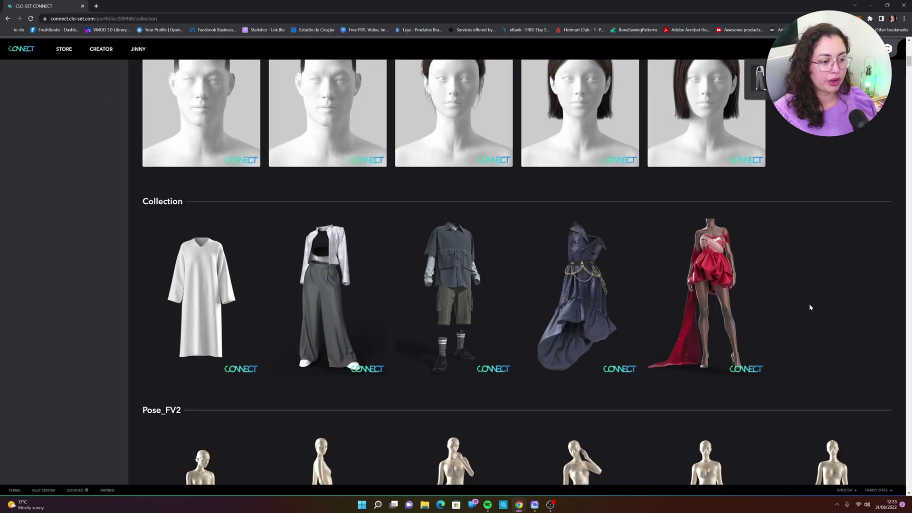
# Add the free FV2_Standing_07 pose to the cart
pyautogui.scroll(-5, 798, 285)
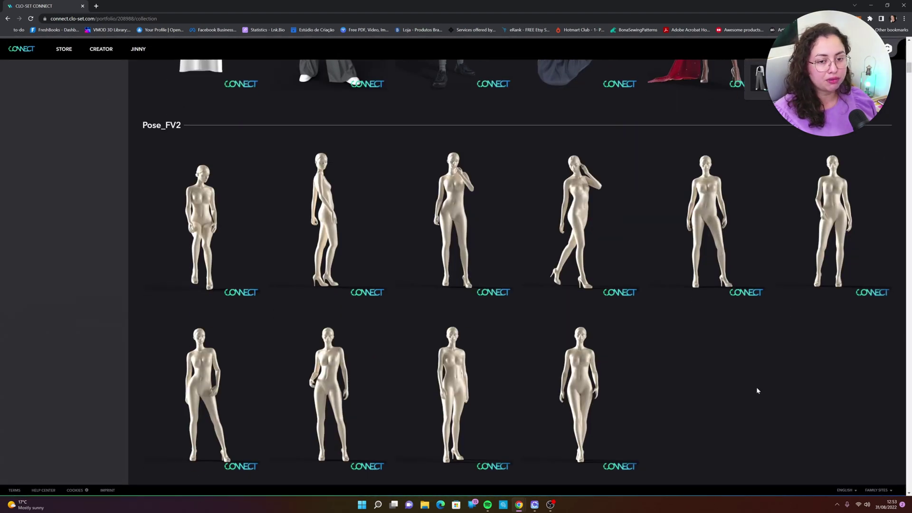
pyautogui.scroll(-1, 767, 378)
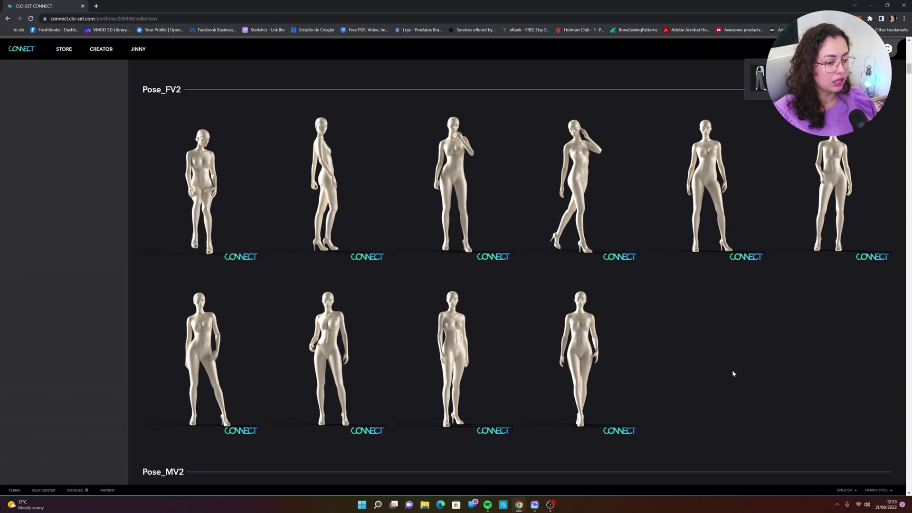
pyautogui.click(627, 135)
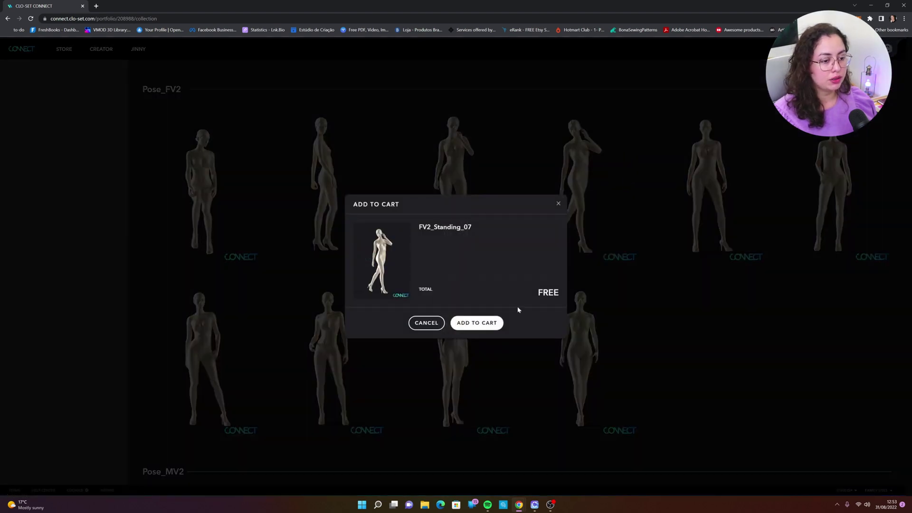
pyautogui.click(480, 322)
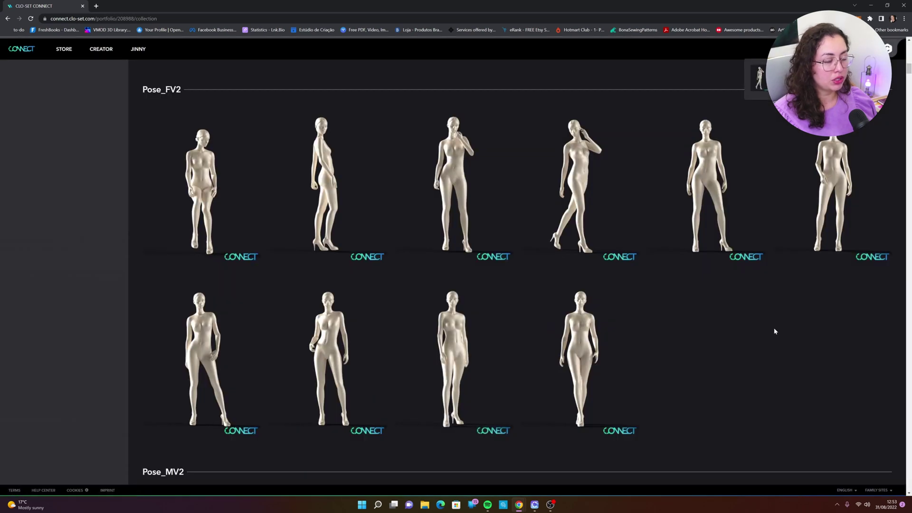
# Browse the collection's Shoes section of free sneakers, sandals, loafers and boots
pyautogui.scroll(-3, 774, 331)
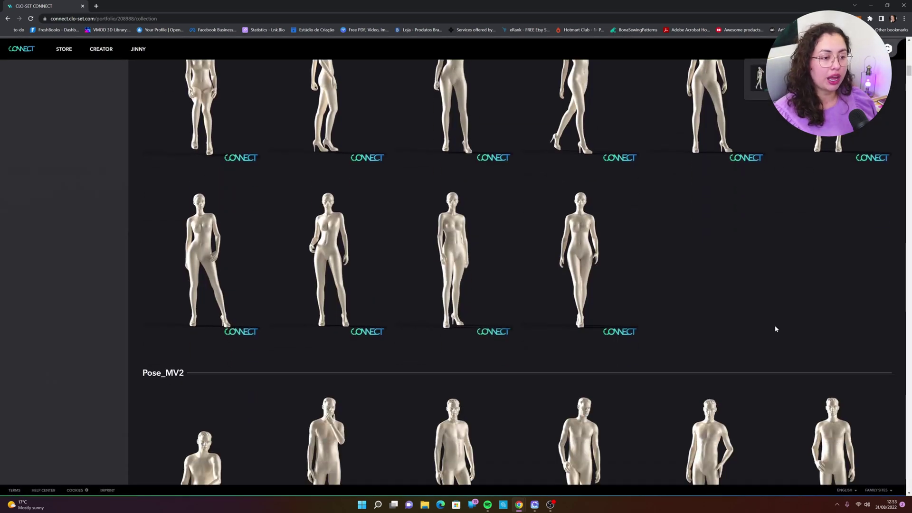
pyautogui.scroll(-3, 775, 329)
pyautogui.scroll(-4, 776, 328)
pyautogui.scroll(-4, 776, 330)
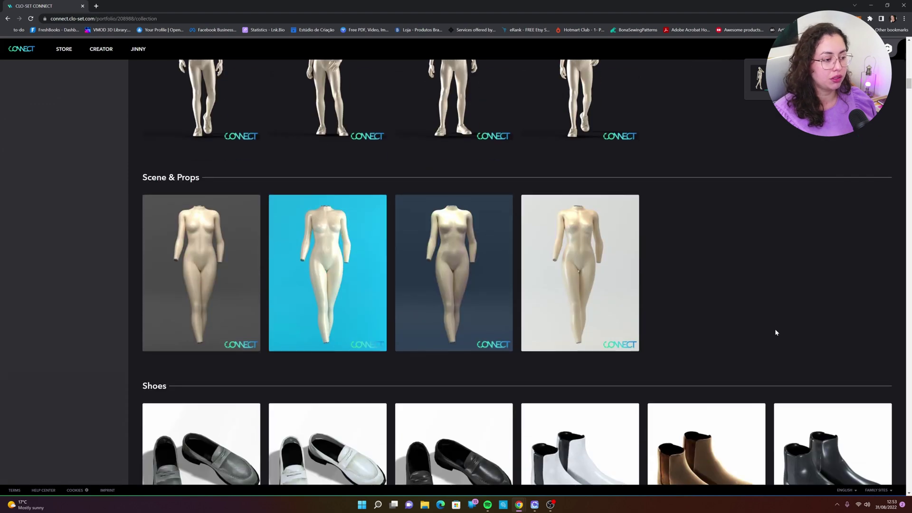
pyautogui.scroll(-2, 776, 327)
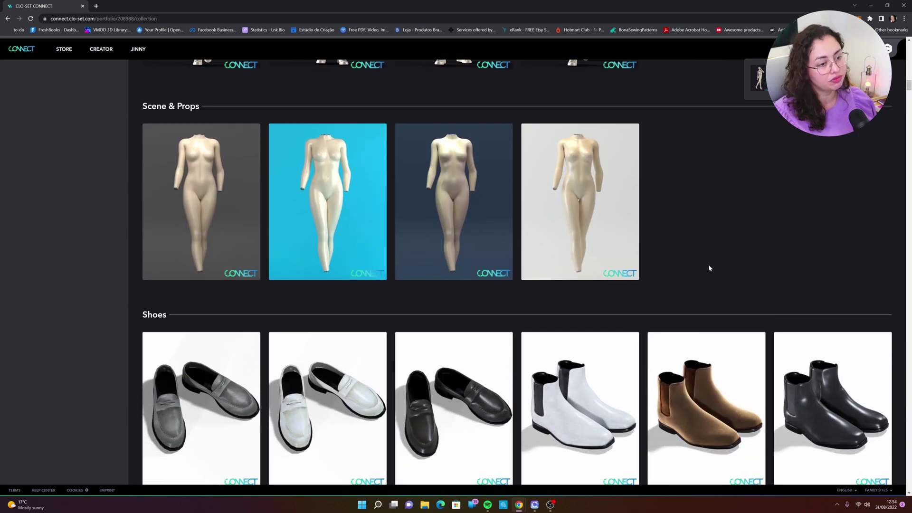
pyautogui.scroll(-3, 740, 215)
pyautogui.scroll(-3, 707, 209)
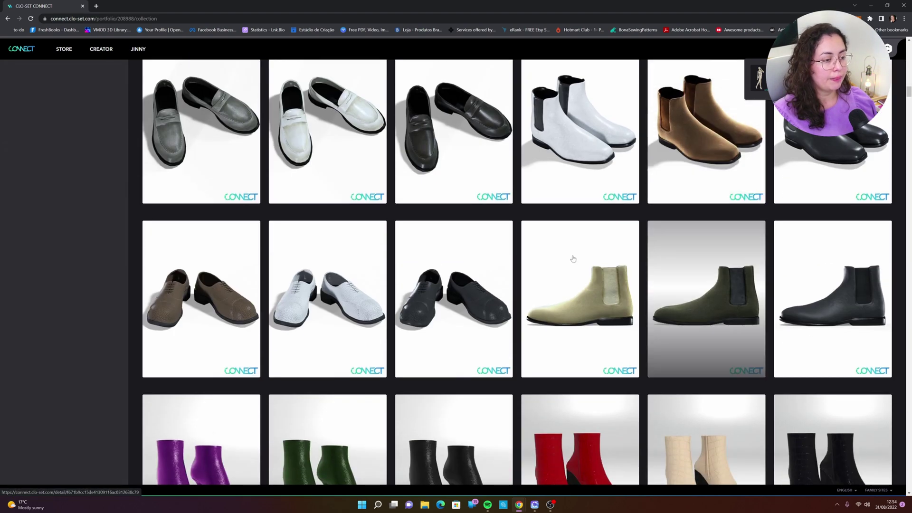
pyautogui.scroll(-4, 533, 318)
pyautogui.scroll(4, 451, 289)
pyautogui.scroll(4, 353, 261)
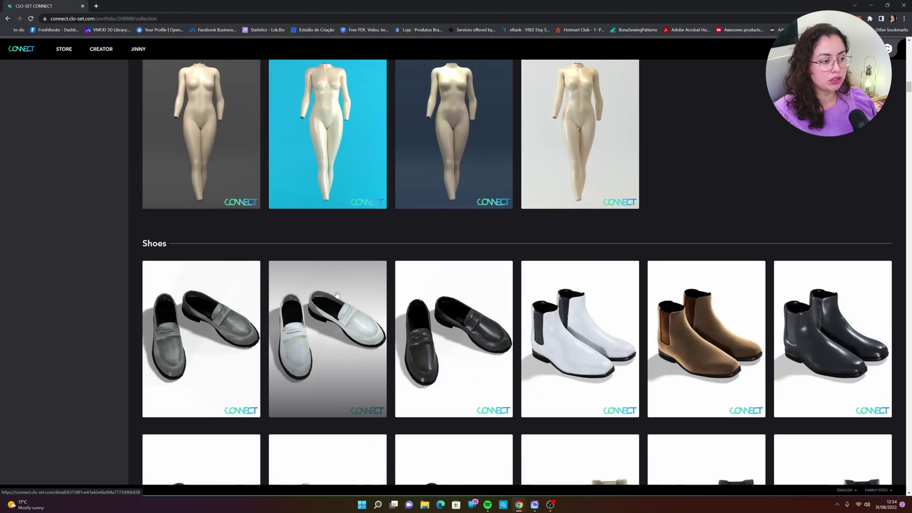
pyautogui.scroll(-4, 353, 260)
pyautogui.scroll(-5, 638, 263)
pyautogui.scroll(-5, 637, 263)
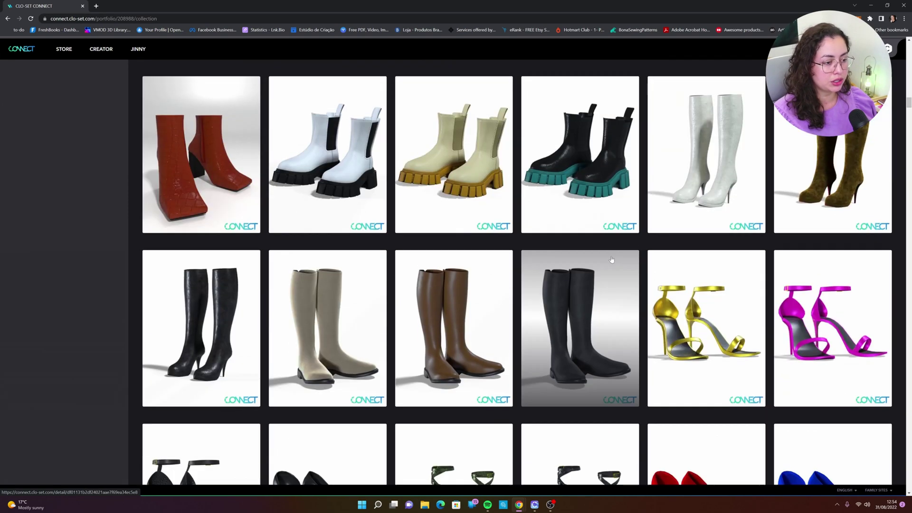
pyautogui.scroll(-2, 637, 263)
pyautogui.scroll(-4, 689, 285)
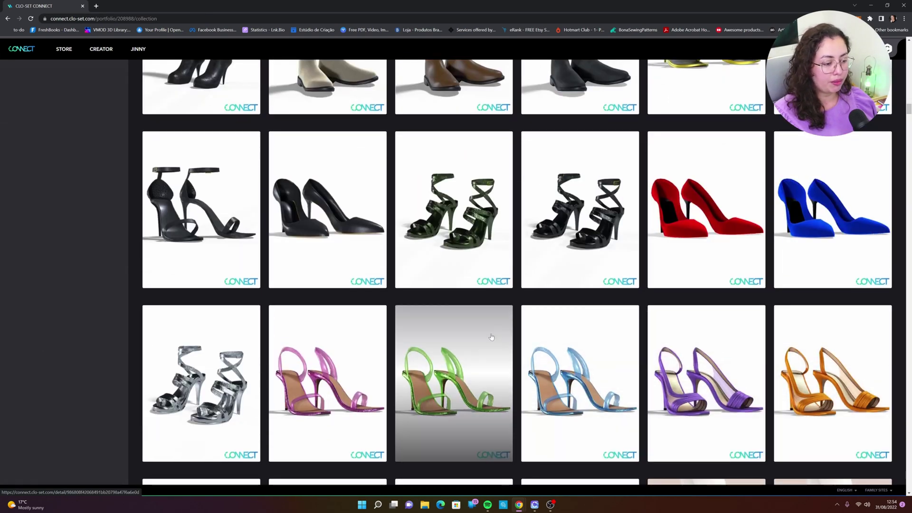
pyautogui.scroll(-4, 483, 328)
pyautogui.scroll(-3, 482, 328)
pyautogui.scroll(-3, 570, 290)
pyautogui.scroll(-4, 346, 281)
pyautogui.scroll(-4, 348, 281)
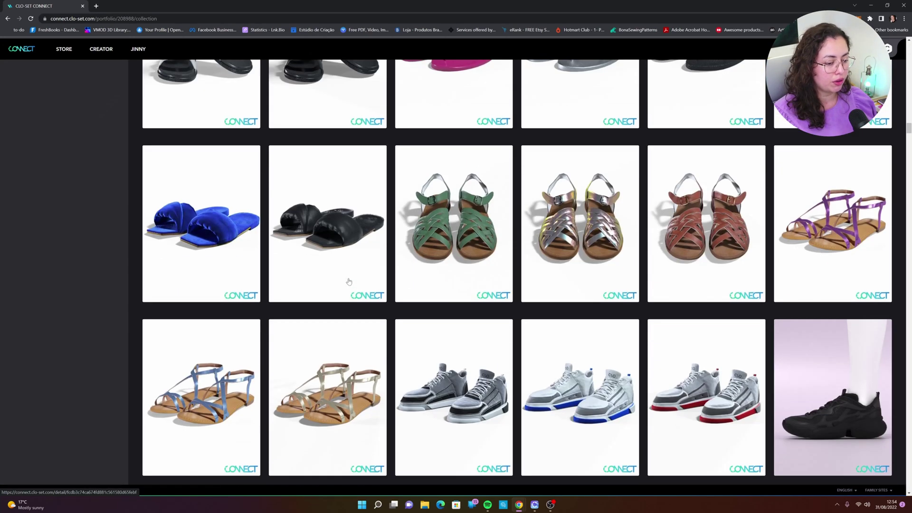
pyautogui.scroll(-2, 348, 281)
pyautogui.scroll(-2, 332, 309)
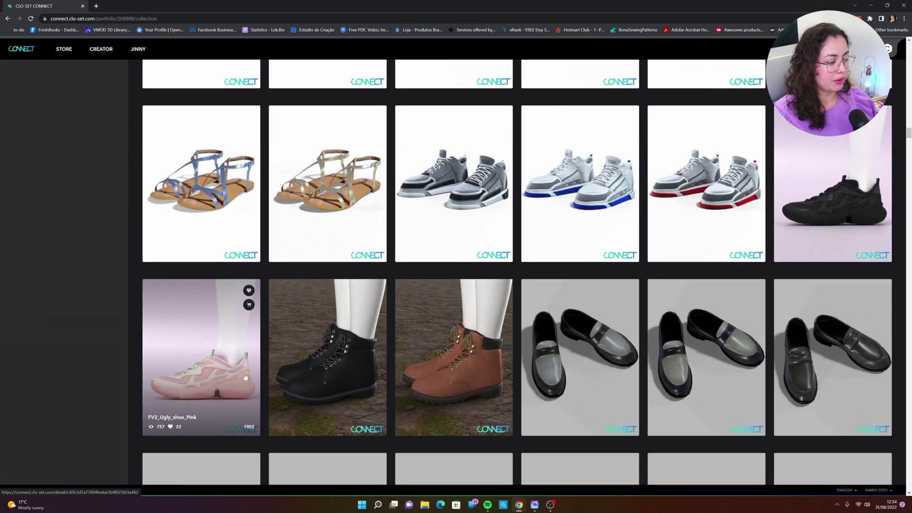
pyautogui.moveTo(706, 358)
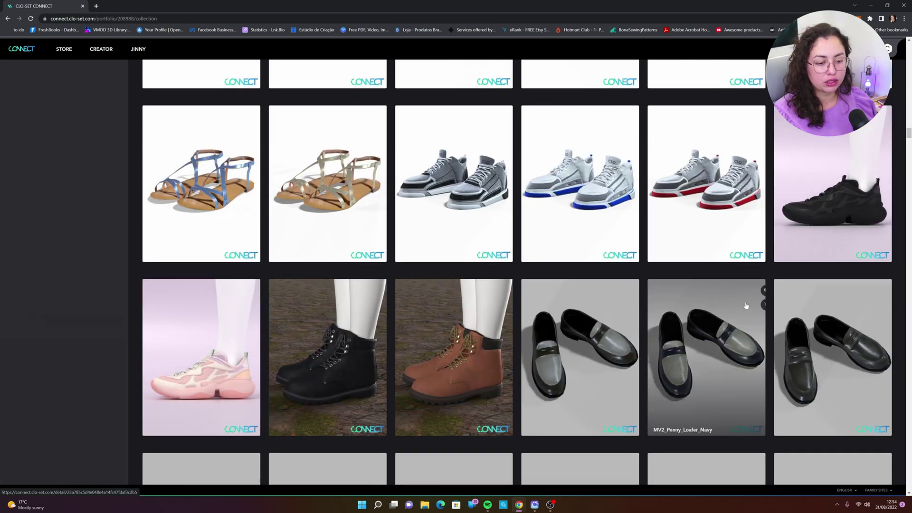
pyautogui.scroll(-5, 665, 280)
pyautogui.scroll(-5, 660, 278)
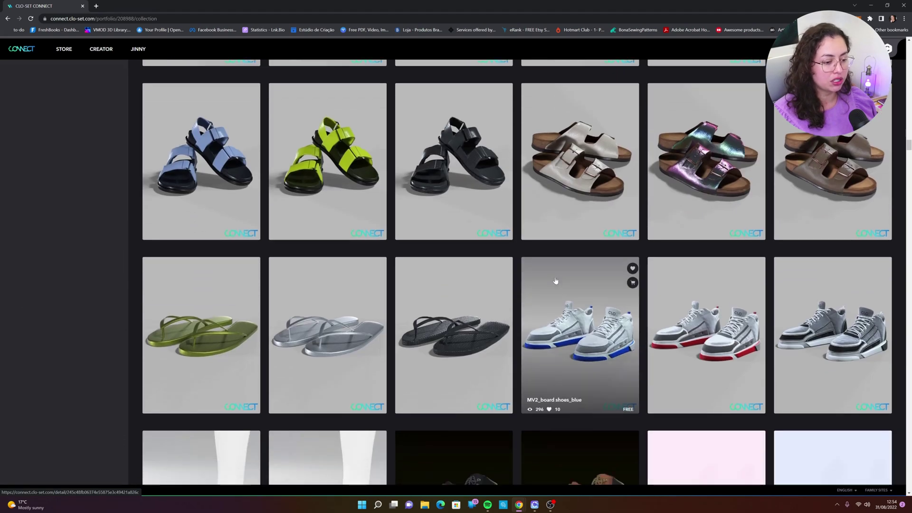
pyautogui.scroll(-4, 659, 277)
pyautogui.scroll(-1, 675, 247)
pyautogui.scroll(-2, 688, 215)
pyautogui.moveTo(327, 161)
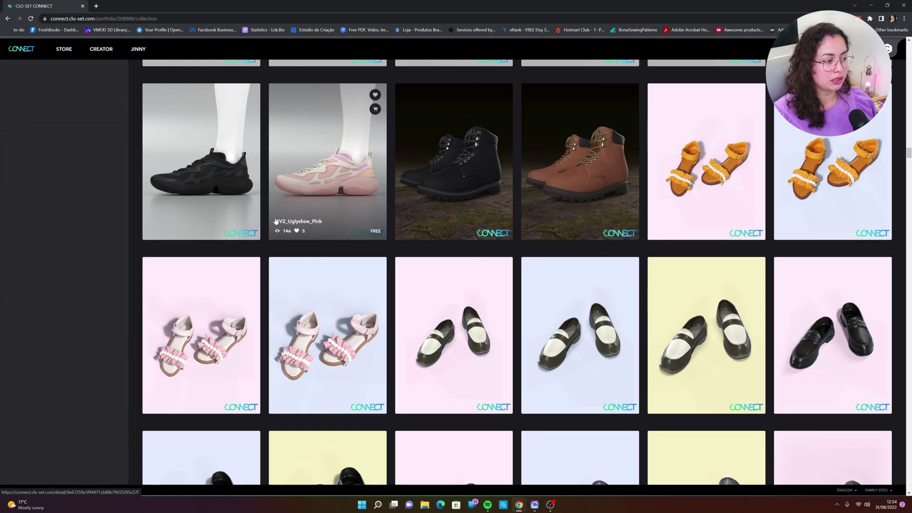
pyautogui.scroll(4, 271, 233)
pyautogui.scroll(7, 309, 228)
pyautogui.scroll(4, 403, 238)
pyautogui.scroll(7, 494, 247)
pyautogui.scroll(4, 507, 250)
pyautogui.scroll(9, 523, 251)
pyautogui.scroll(-6, 665, 251)
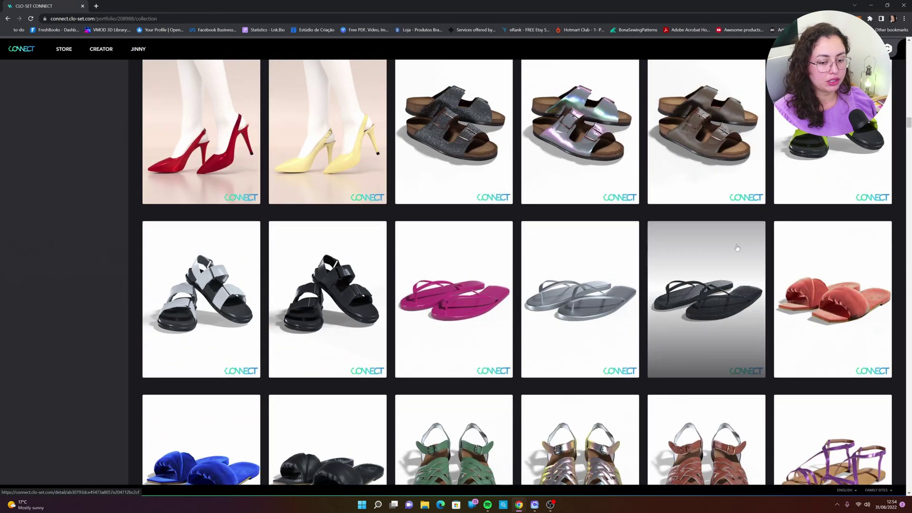
pyautogui.scroll(-5, 750, 251)
pyautogui.scroll(-3, 789, 280)
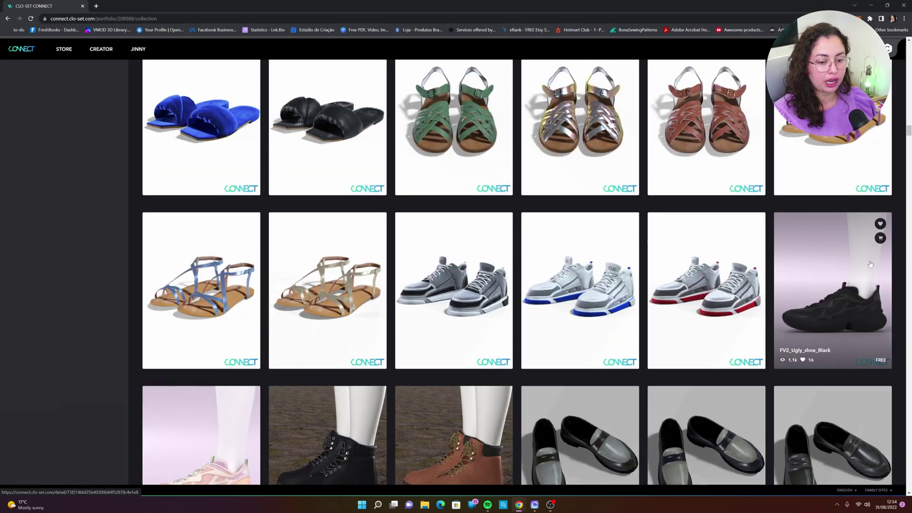
pyautogui.scroll(-2, 807, 257)
pyautogui.scroll(-5, 591, 289)
pyautogui.scroll(-6, 592, 290)
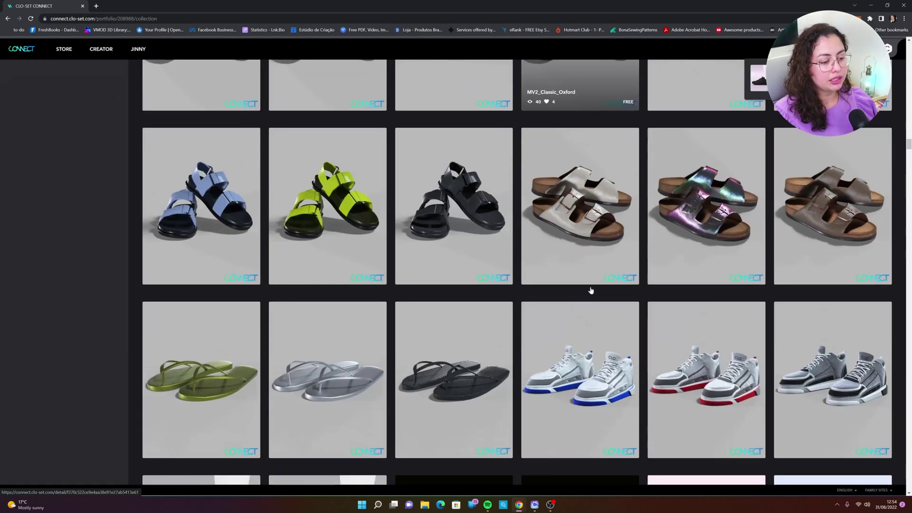
pyautogui.scroll(-5, 591, 290)
pyautogui.scroll(-5, 592, 290)
pyautogui.scroll(-5, 593, 291)
pyautogui.scroll(-4, 593, 293)
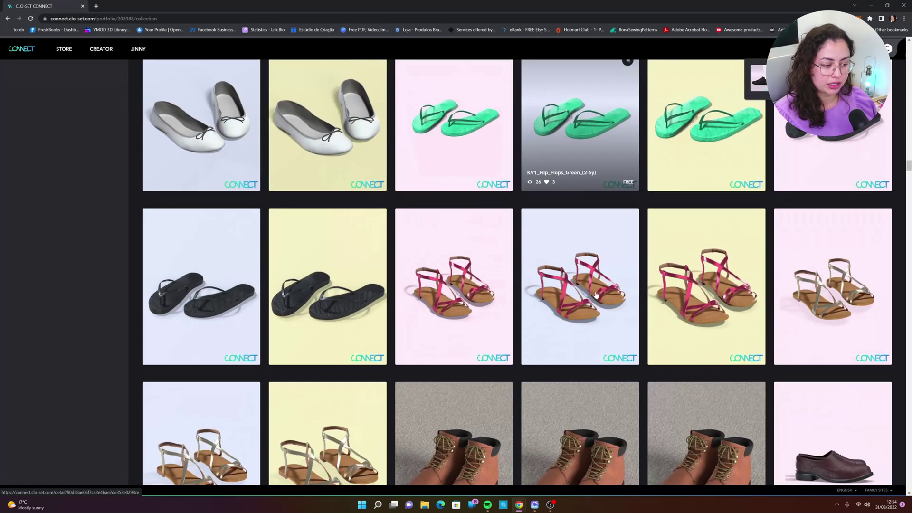
# Check out the $0 cart with CONNECT Terms of Service accepted, producing a downloadable purchase order
pyautogui.scroll(-6, 595, 295)
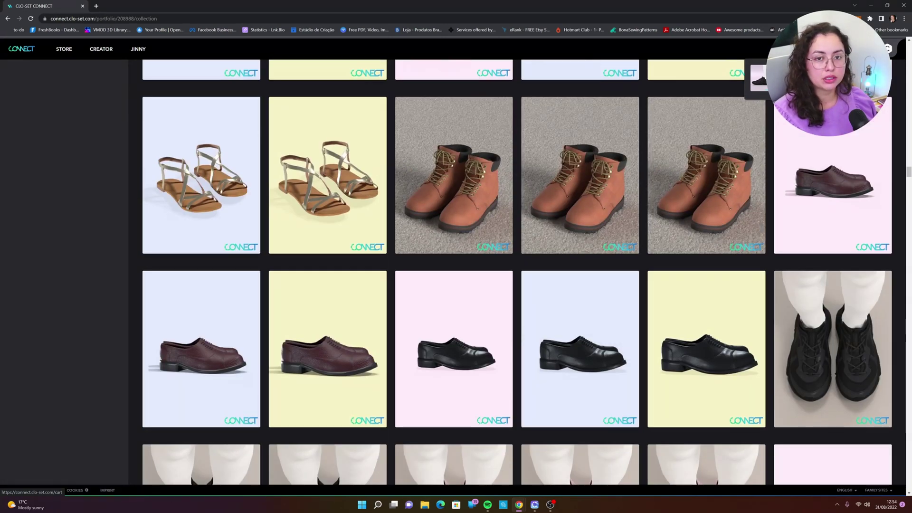
pyautogui.click(888, 49)
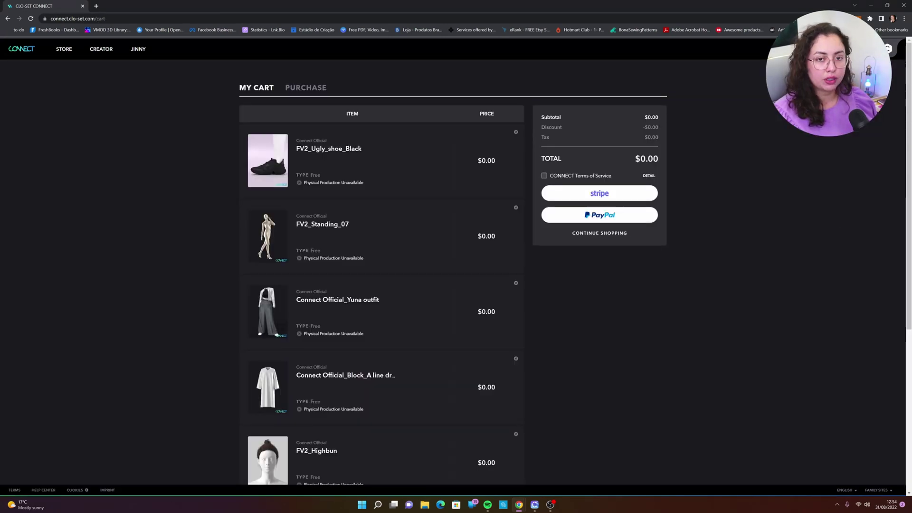
pyautogui.scroll(-4, 420, 217)
pyautogui.scroll(3, 478, 290)
pyautogui.scroll(2, 515, 200)
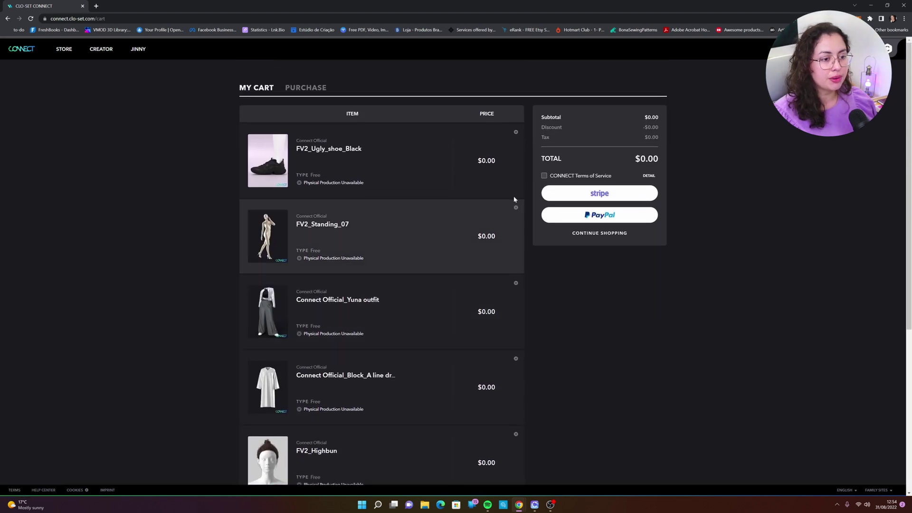
pyautogui.click(545, 176)
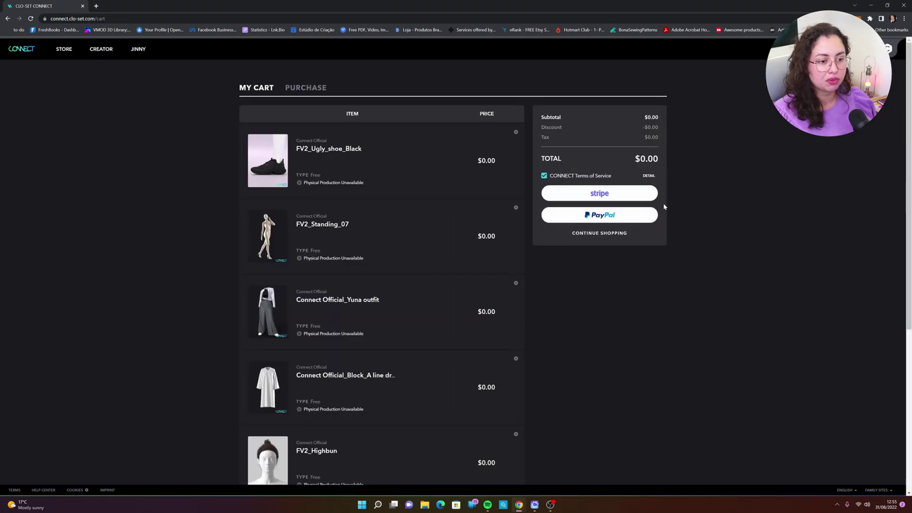
pyautogui.click(609, 214)
pyautogui.scroll(-3, 741, 209)
pyautogui.scroll(-1, 716, 207)
pyautogui.scroll(-5, 716, 209)
pyautogui.scroll(5, 716, 209)
pyautogui.scroll(4, 716, 210)
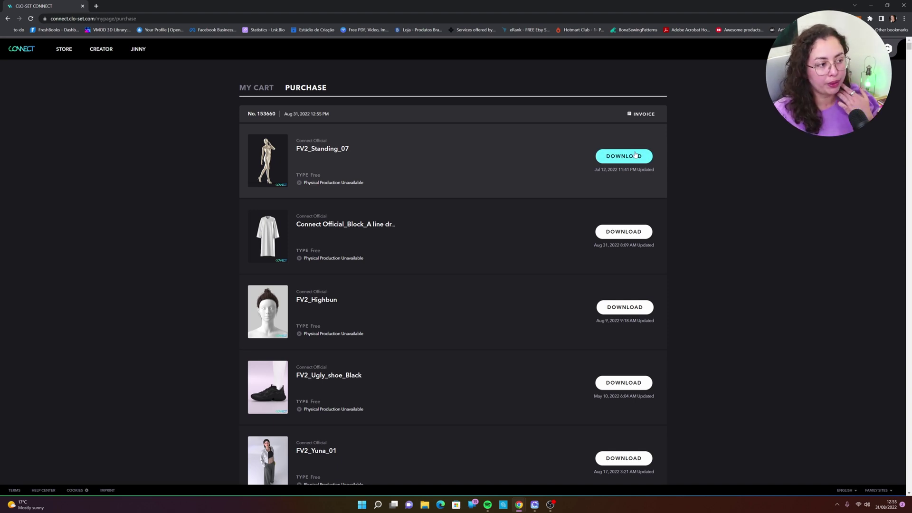
# Back in CLO 3D, put the purchased short bob hairstyle on the avatar from My Items
pyautogui.click(535, 505)
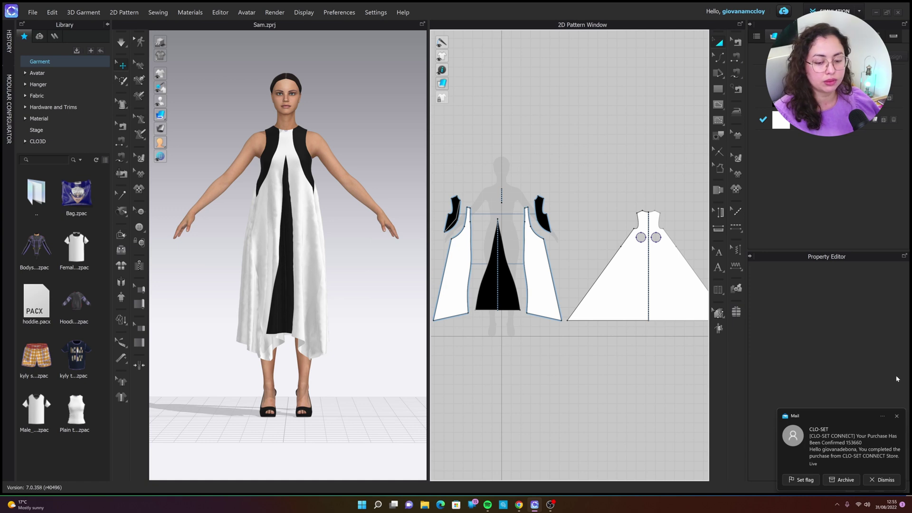
pyautogui.click(897, 417)
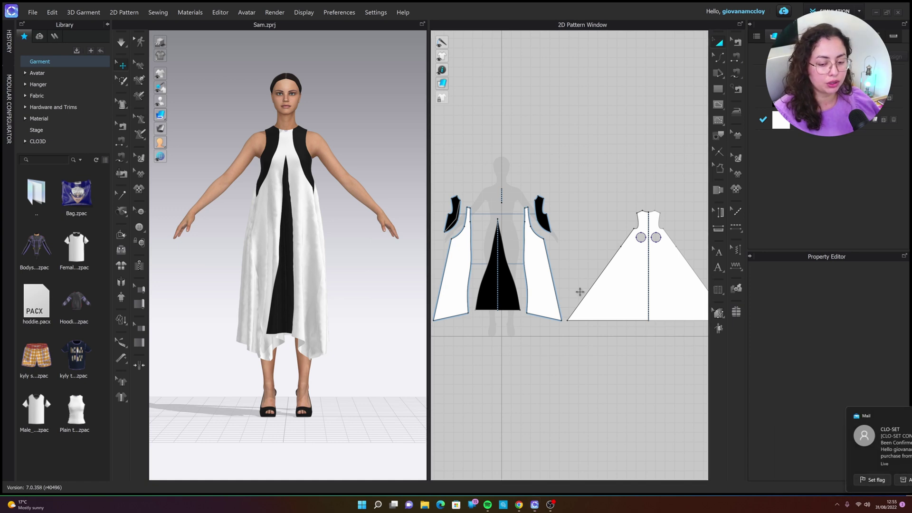
pyautogui.click(55, 37)
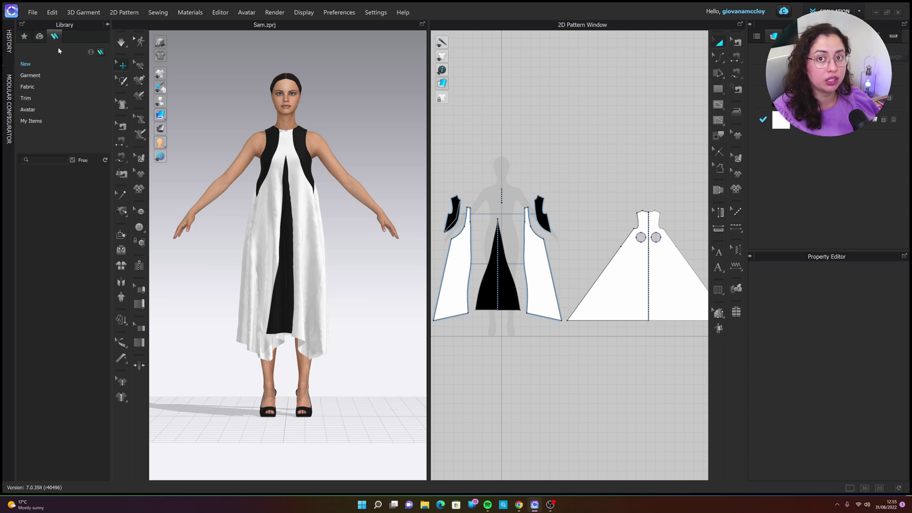
pyautogui.click(33, 125)
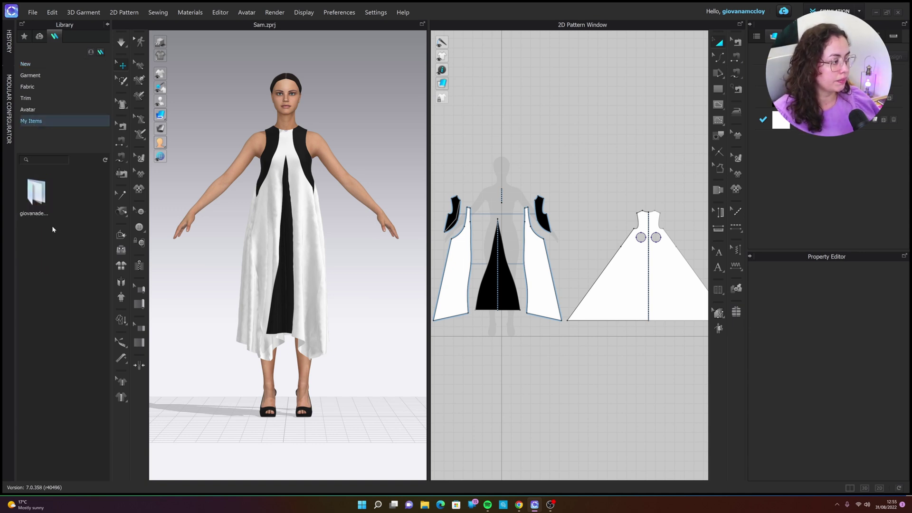
pyautogui.doubleClick(36, 193)
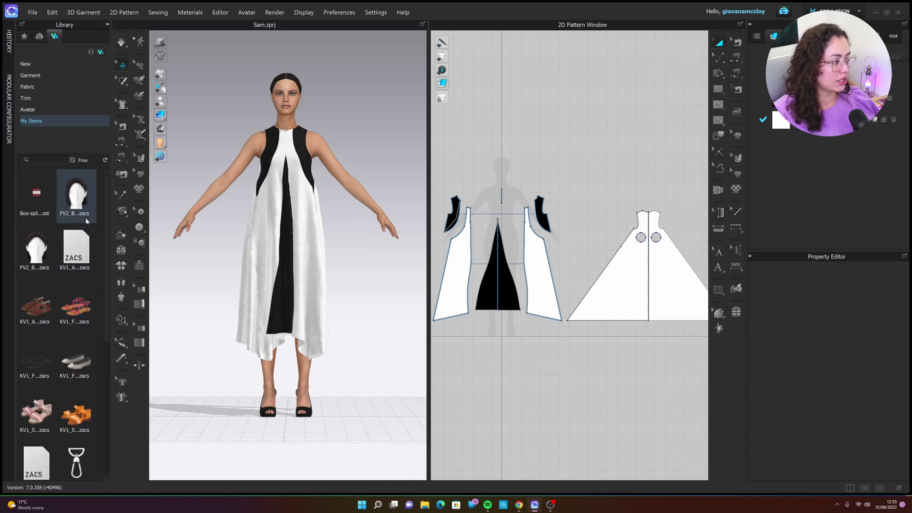
pyautogui.scroll(3, 312, 135)
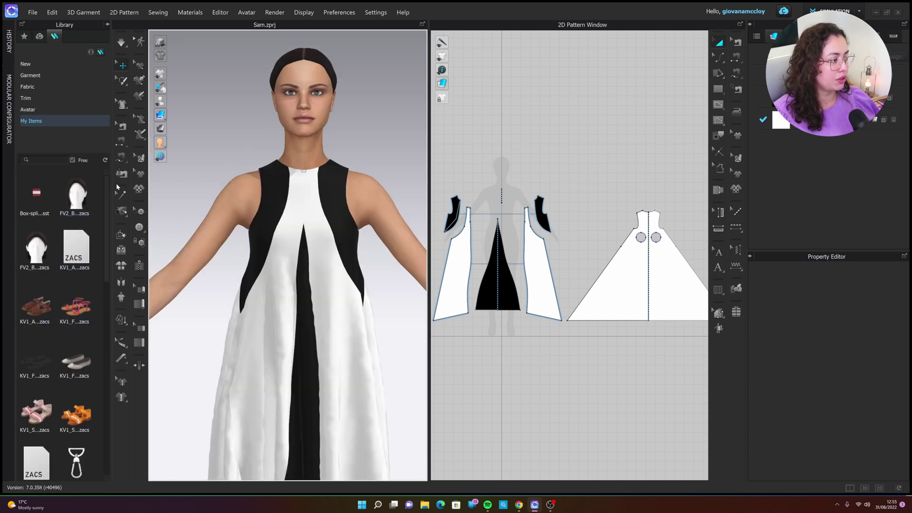
pyautogui.moveTo(77, 195); pyautogui.dragTo(161, 194)
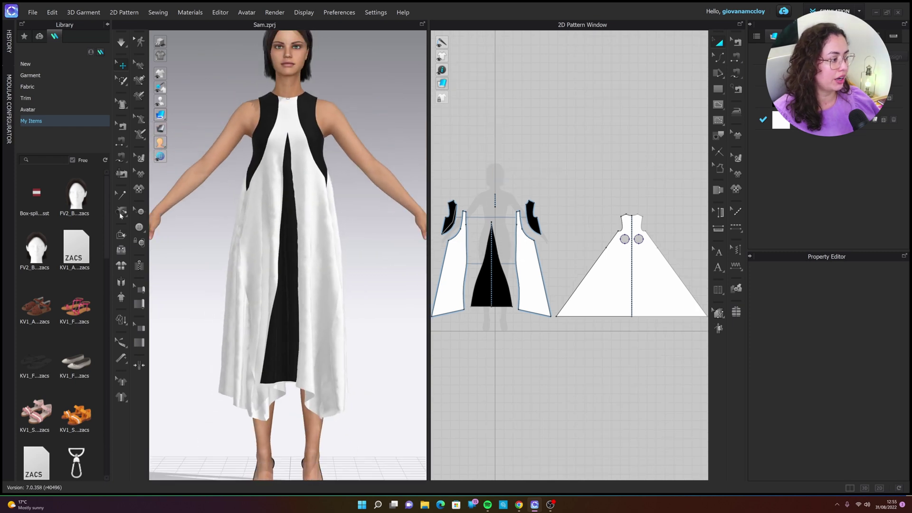
# Download the FV2_Yuna avatar and add it to the workspace as an opened avatar
pyautogui.scroll(-5, 69, 242)
pyautogui.scroll(-5, 69, 242)
pyautogui.scroll(-5, 76, 247)
pyautogui.scroll(3, 78, 252)
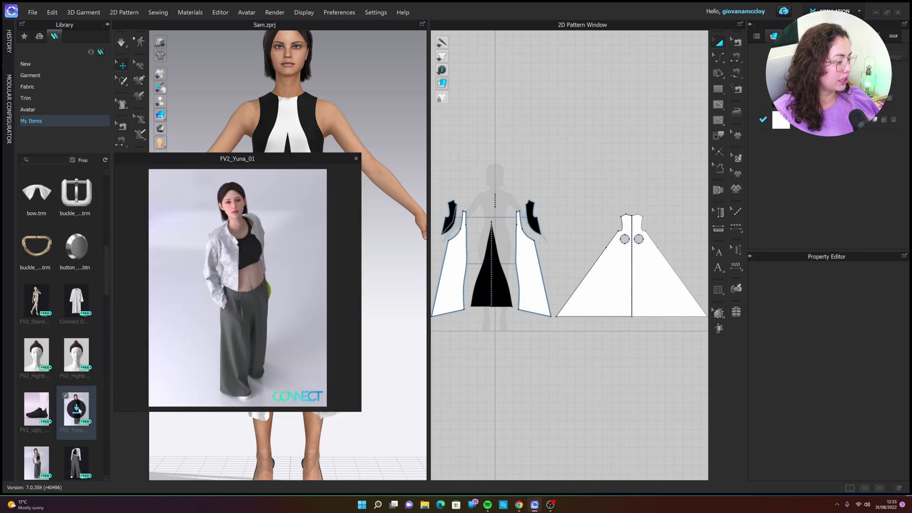
pyautogui.click(77, 408)
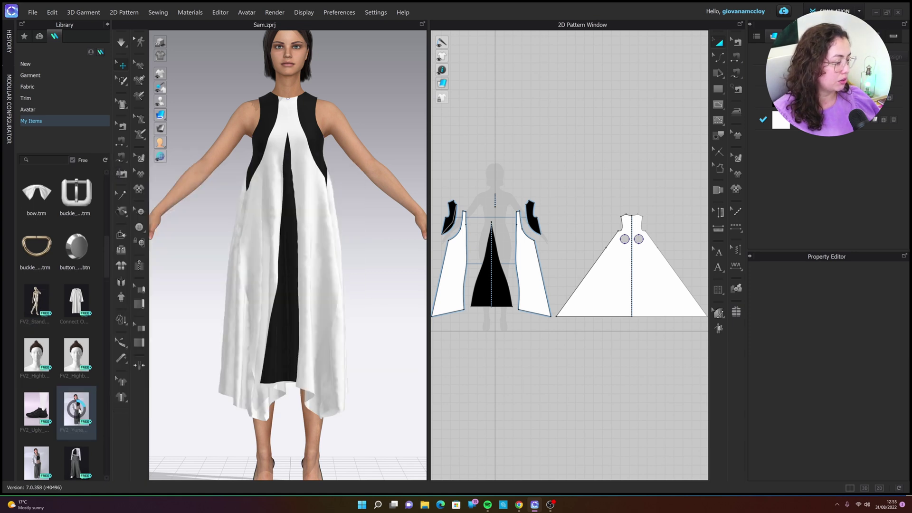
pyautogui.scroll(-5, 78, 406)
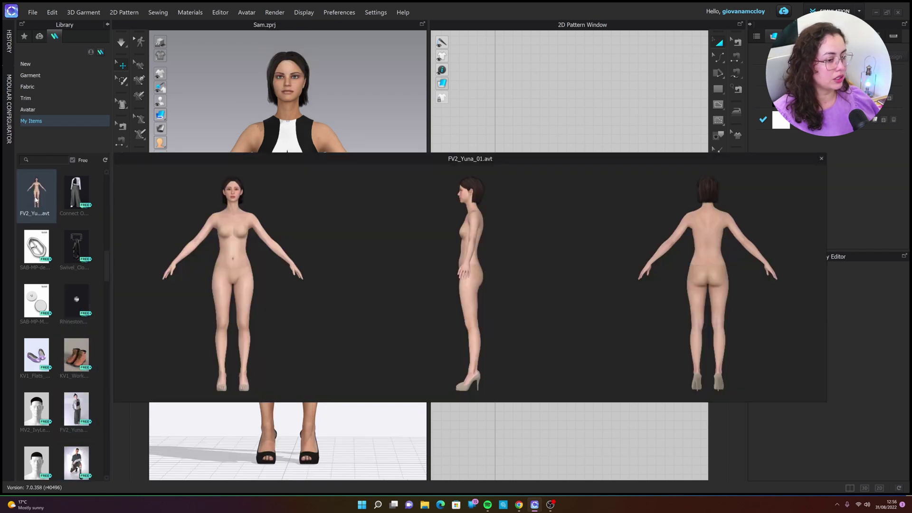
pyautogui.rightClick(34, 187)
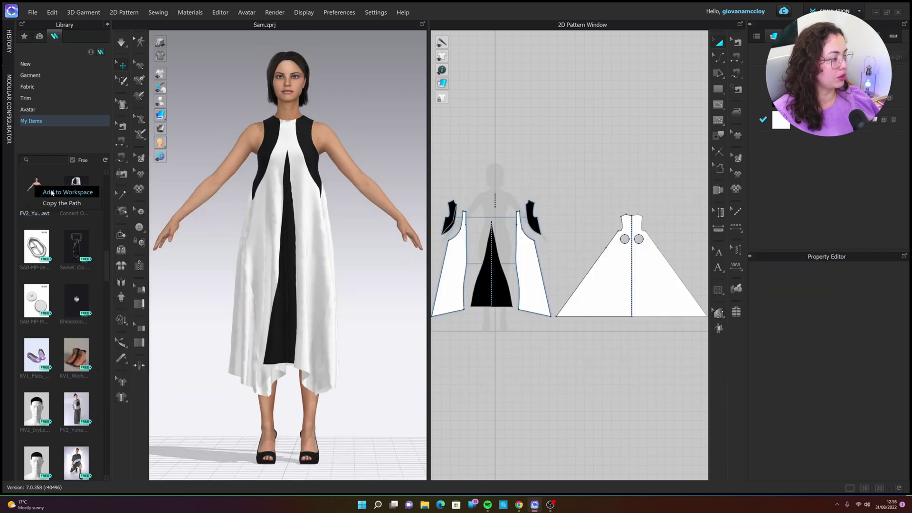
pyautogui.click(67, 192)
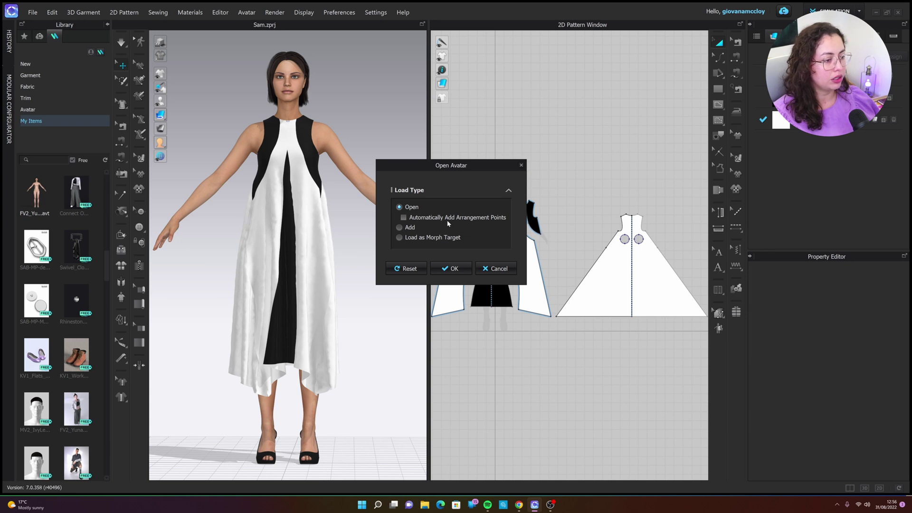
# Replace the current avatar with Yuna and orbit to check her in the dress
pyautogui.click(448, 268)
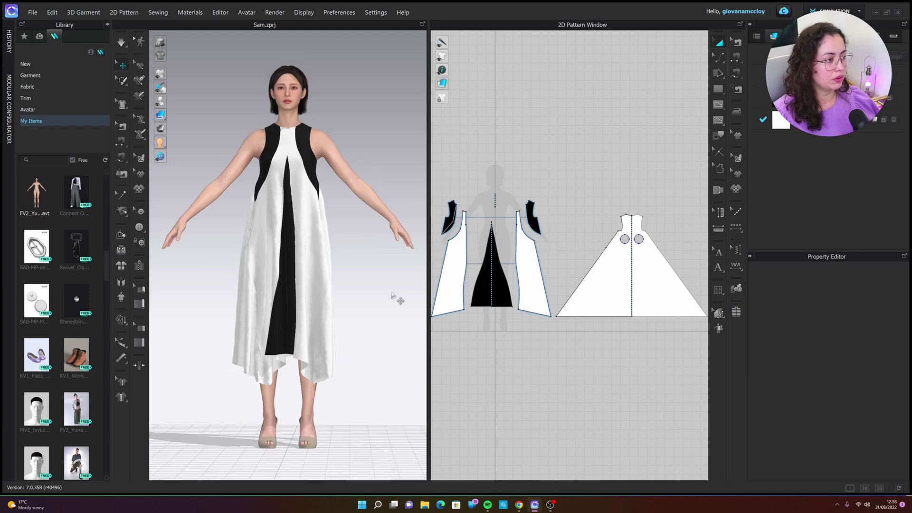
pyautogui.moveTo(342, 273)
pyautogui.mouseDown(button='right')
pyautogui.moveTo(394, 279)
pyautogui.moveTo(342, 269)
pyautogui.mouseUp(button='right')
pyautogui.scroll(2, 350, 264)
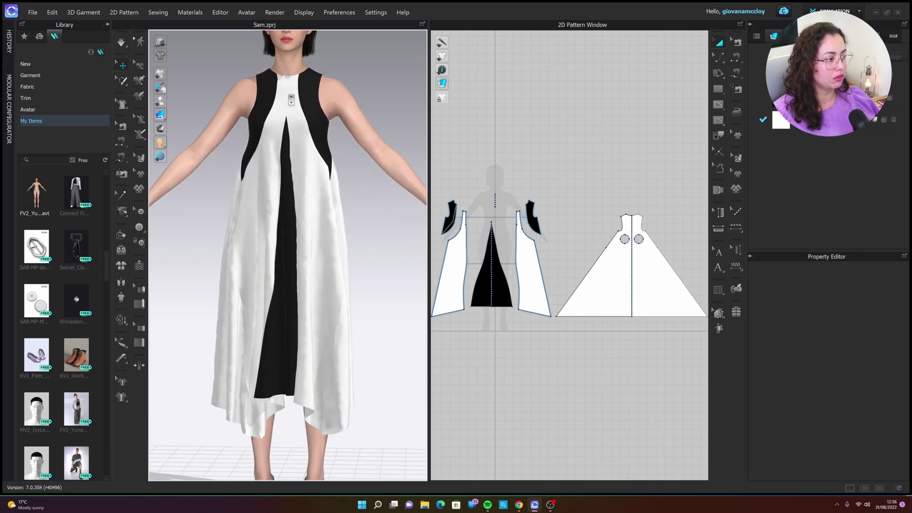
pyautogui.scroll(3, 318, 274)
pyautogui.scroll(2, 318, 274)
pyautogui.scroll(2, 328, 247)
pyautogui.moveTo(333, 228); pyautogui.dragTo(347, 203, button='right')
pyautogui.press('2')
pyautogui.scroll(-5, 44, 264)
pyautogui.scroll(-2, 44, 263)
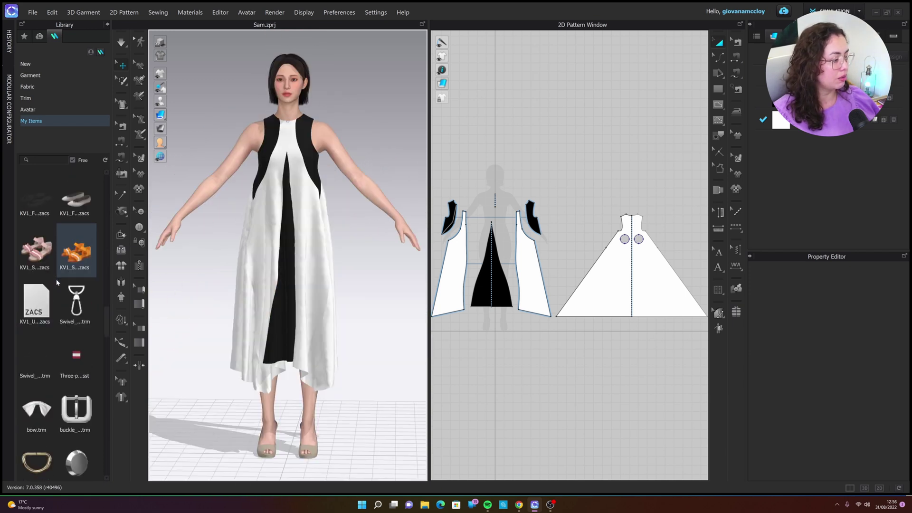
pyautogui.scroll(-3, 44, 263)
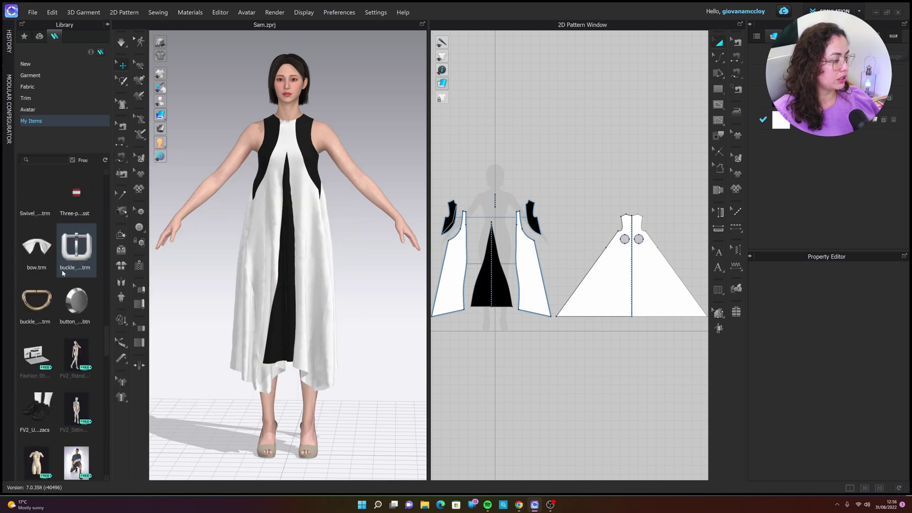
pyautogui.scroll(-3, 64, 357)
pyautogui.scroll(-3, 64, 356)
pyautogui.scroll(3, 57, 353)
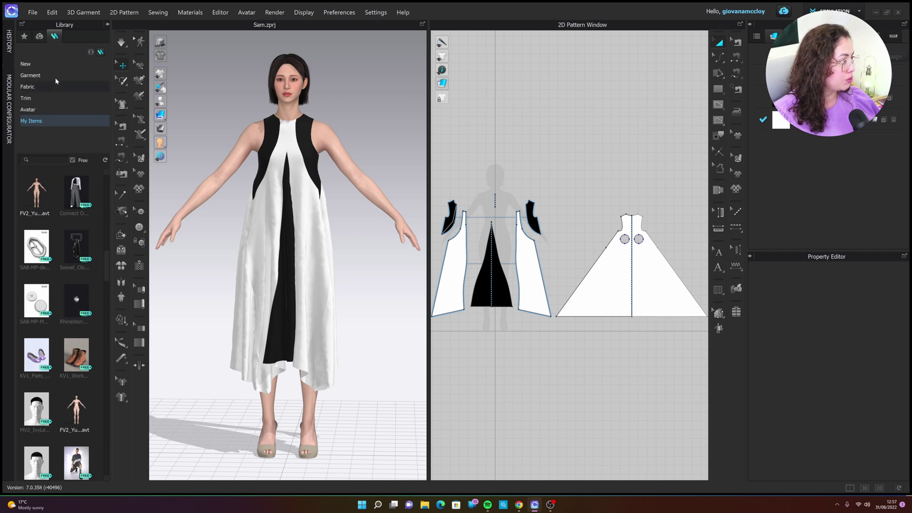
# Browse the saved items folder to the Connect Official Yuna outfit preview
pyautogui.click(67, 121)
pyautogui.doubleClick(36, 195)
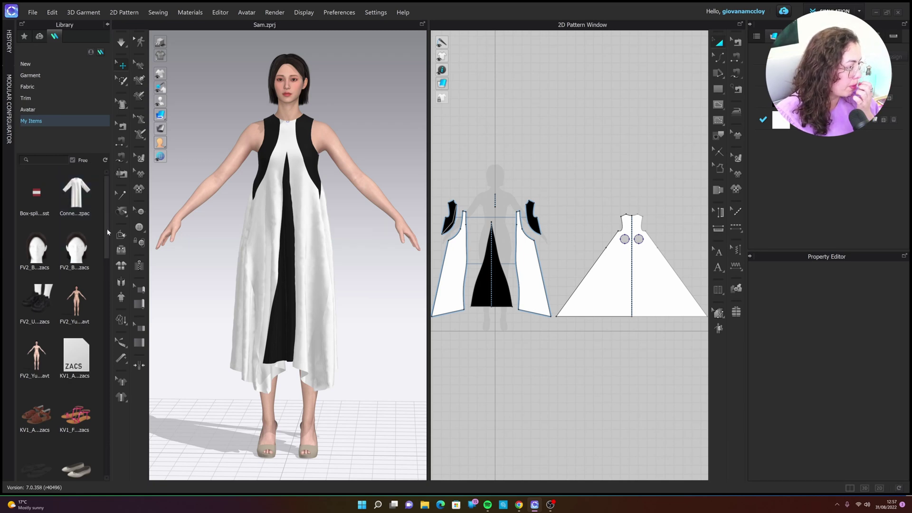
pyautogui.scroll(-2, 107, 247)
pyautogui.scroll(-1, 109, 280)
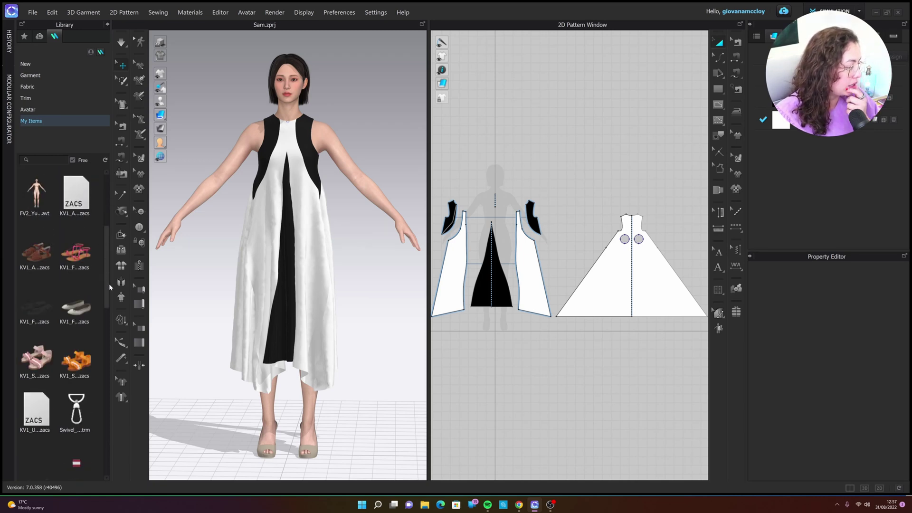
pyautogui.scroll(-1, 110, 292)
pyautogui.scroll(-1, 110, 306)
pyautogui.scroll(-1, 112, 319)
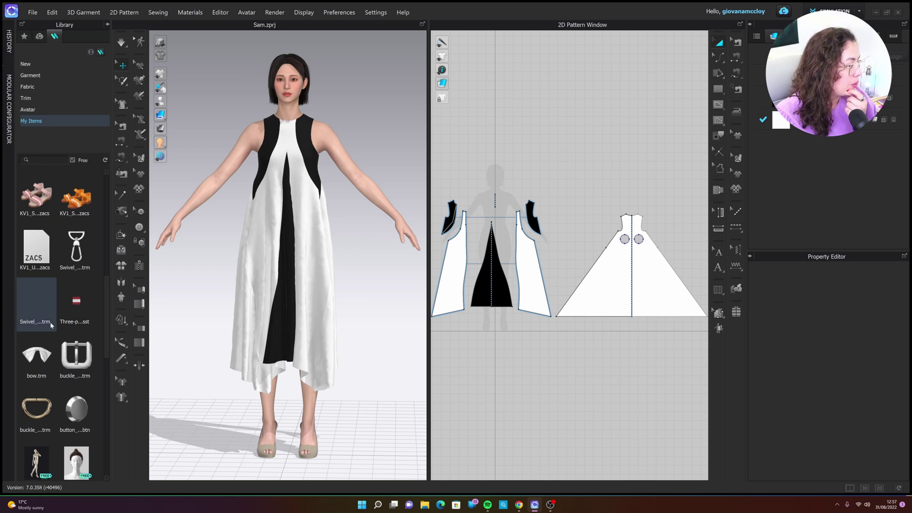
pyautogui.scroll(-1, 105, 285)
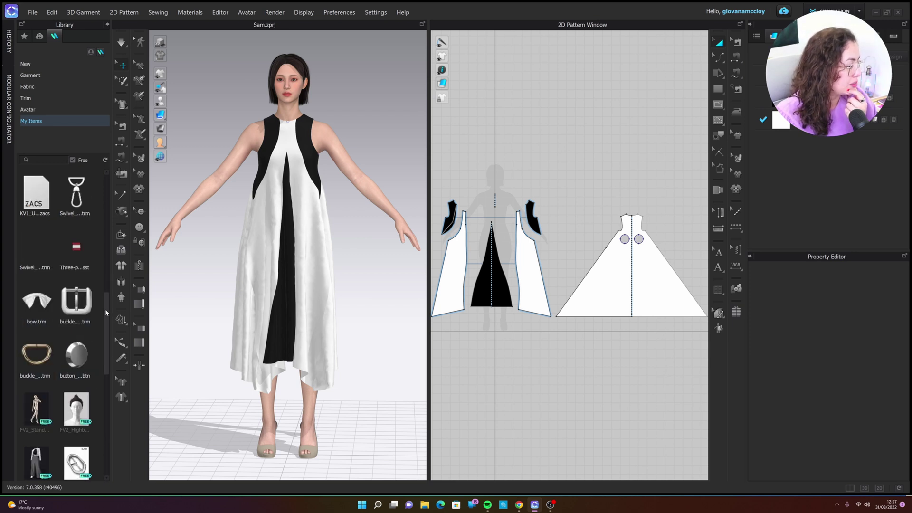
pyautogui.scroll(-2, 104, 310)
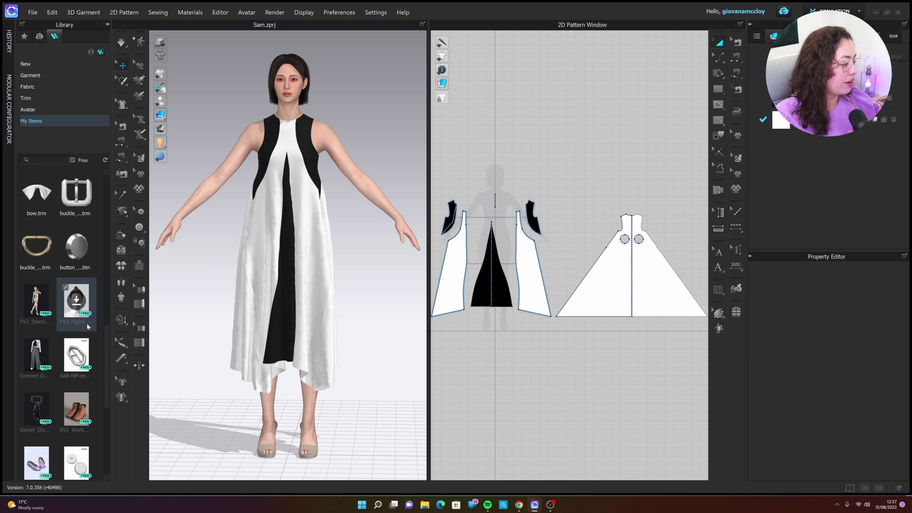
pyautogui.moveTo(36, 354)
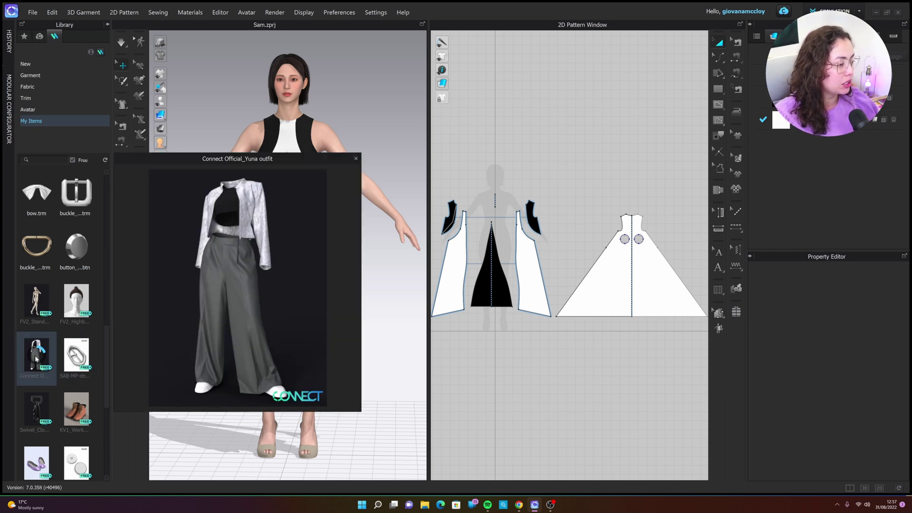
# Put the black sneakers on the avatar and load the Connect Yuna outfit in place of the dress
pyautogui.doubleClick(36, 360)
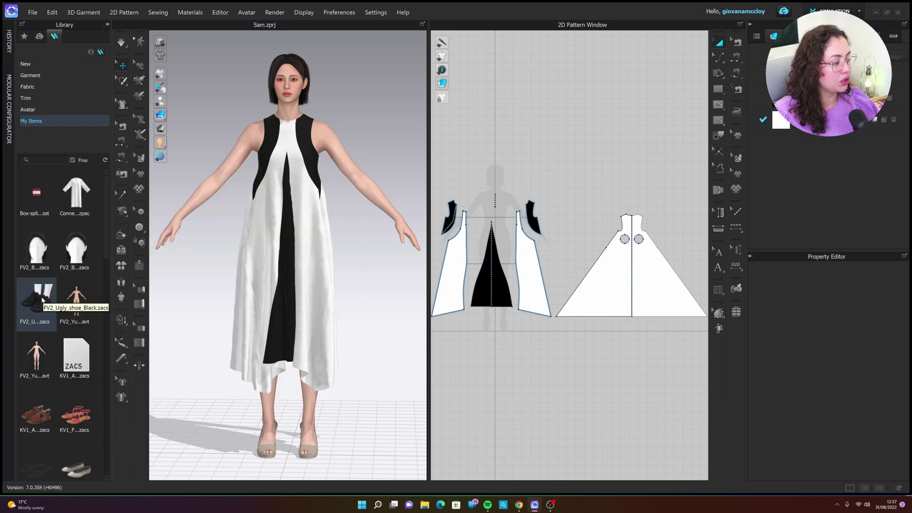
pyautogui.moveTo(36, 300); pyautogui.dragTo(197, 336)
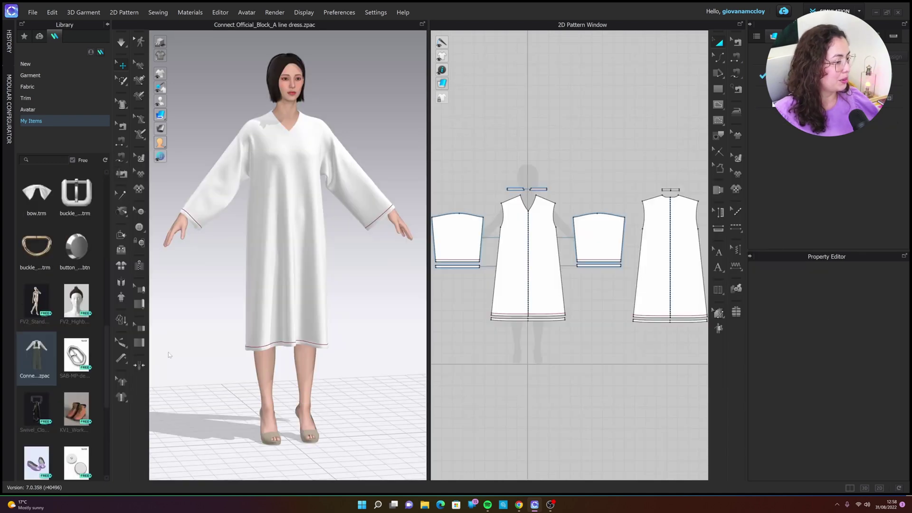
pyautogui.moveTo(169, 355); pyautogui.dragTo(169, 355)
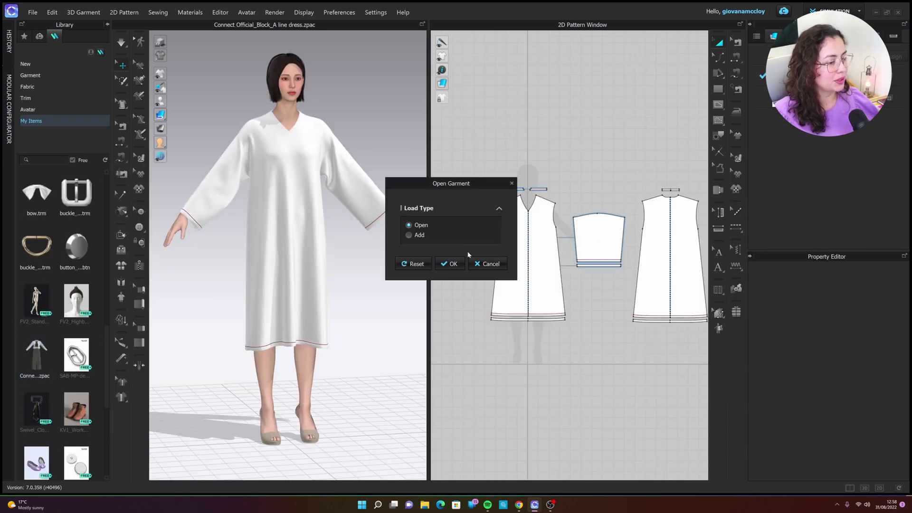
pyautogui.click(453, 263)
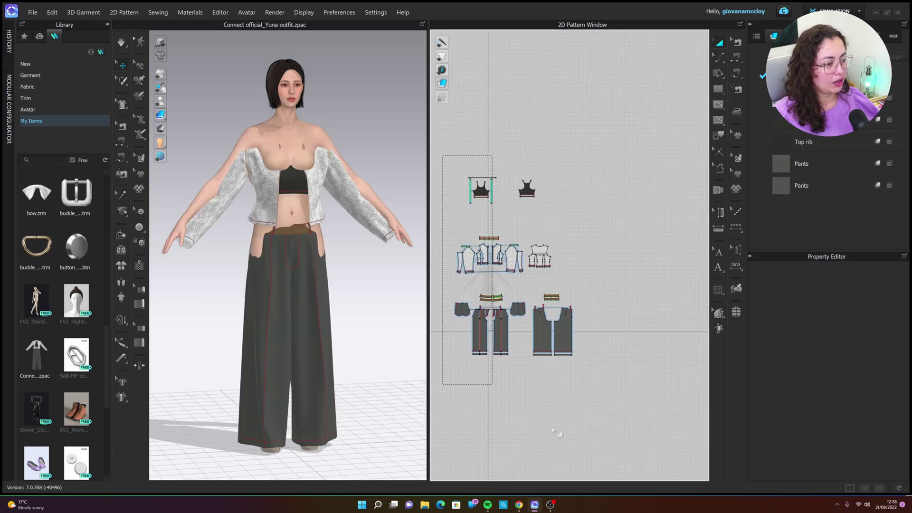
# Simulate the Yuna outfit so it drapes, then reapply the short hairstyle
pyautogui.hotkey('ctrl', 'a')
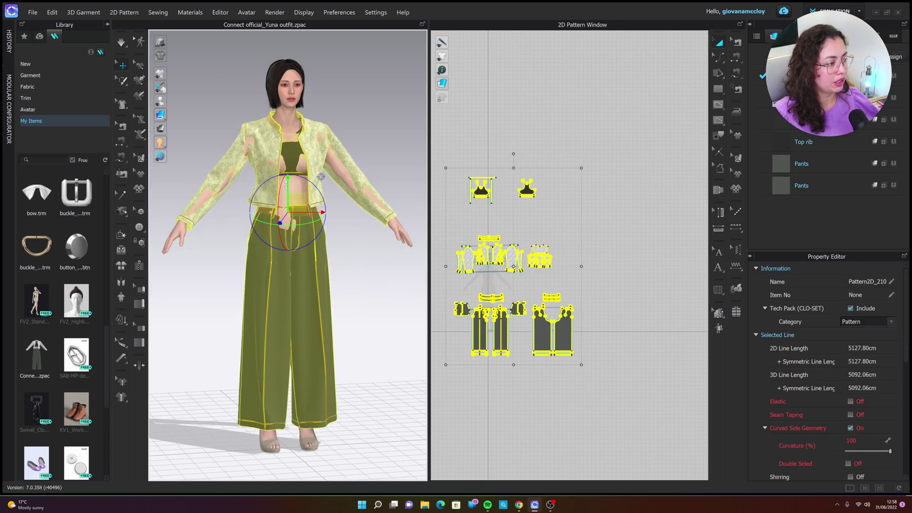
pyautogui.click(367, 307)
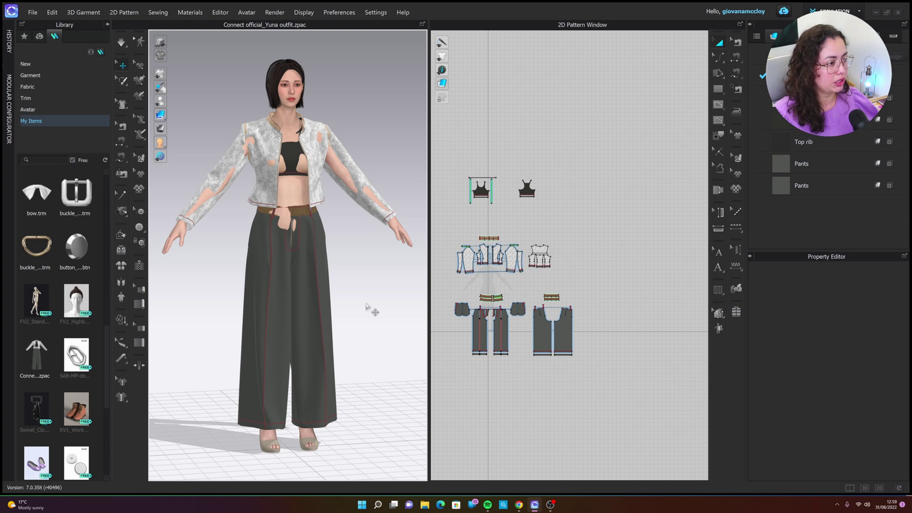
pyautogui.press('space')
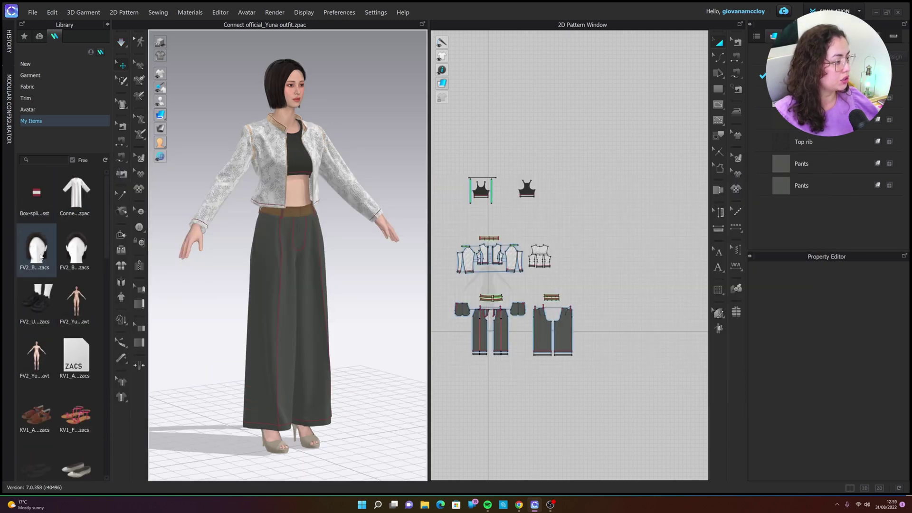
pyautogui.moveTo(42, 270); pyautogui.dragTo(248, 332)
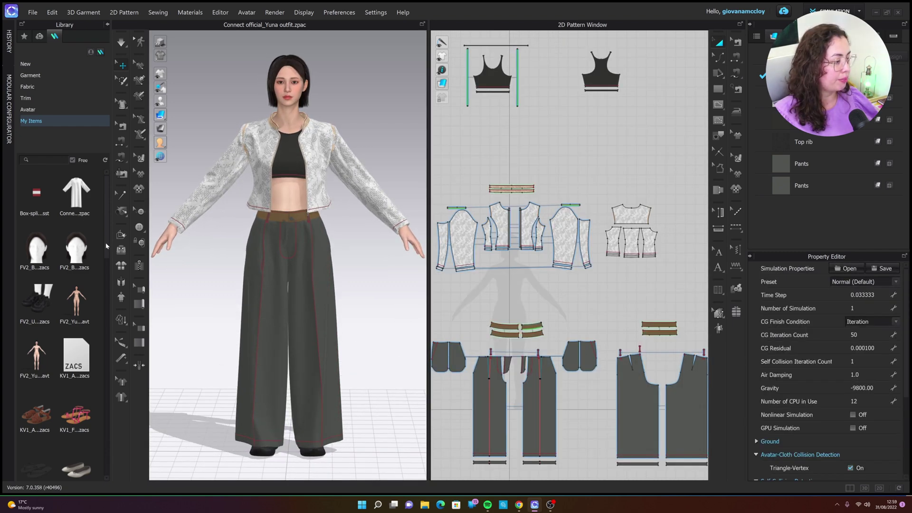
# Apply the walking pose with the phone-to-ear arm to the Yuna avatar
pyautogui.scroll(-5, 33, 365)
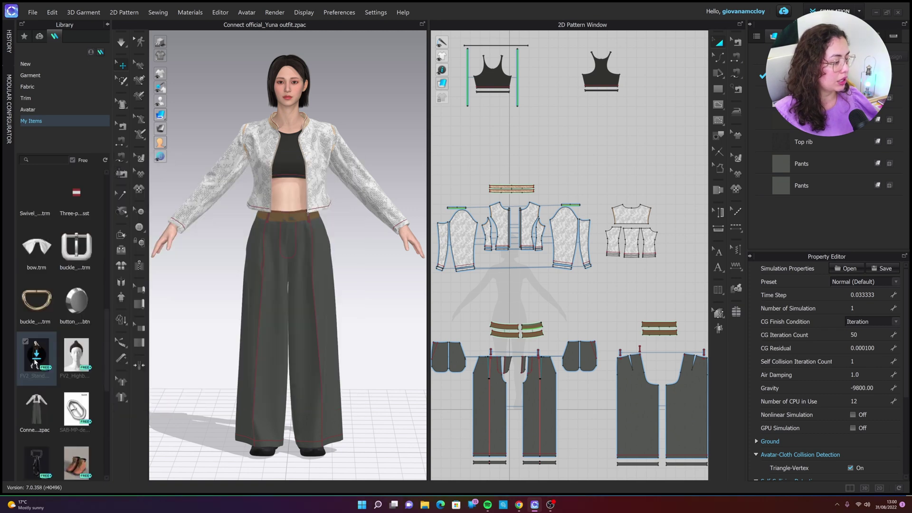
pyautogui.moveTo(41, 358); pyautogui.dragTo(274, 377)
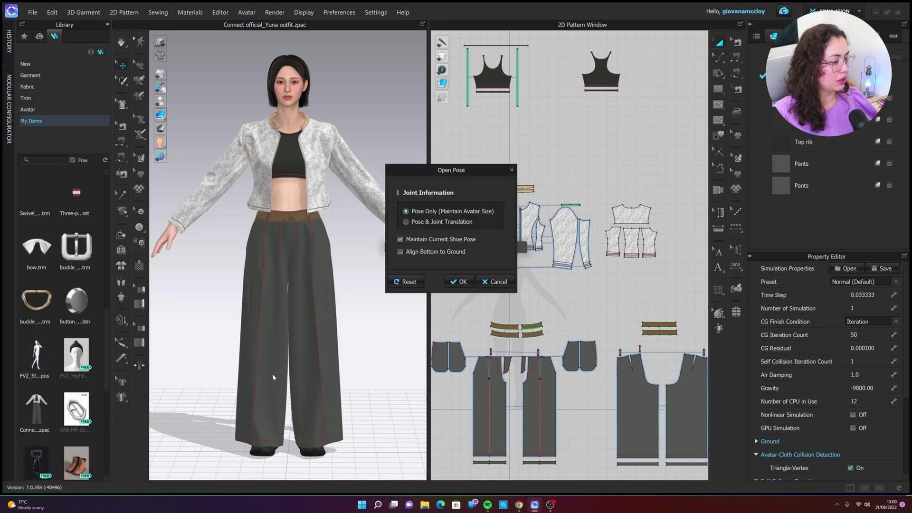
pyautogui.click(468, 282)
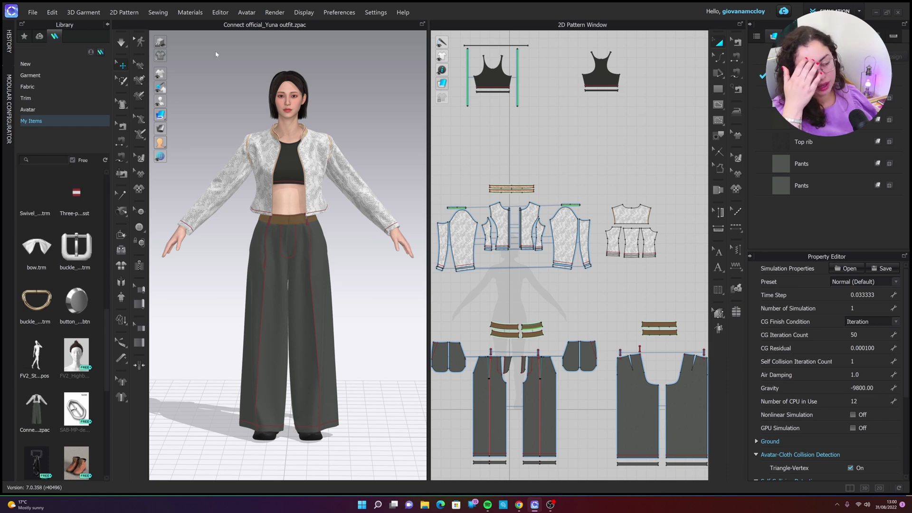
# Use Move All Avatars & Garments so the outfit refits the pose, then orbit to inspect
pyautogui.rightClick(289, 203)
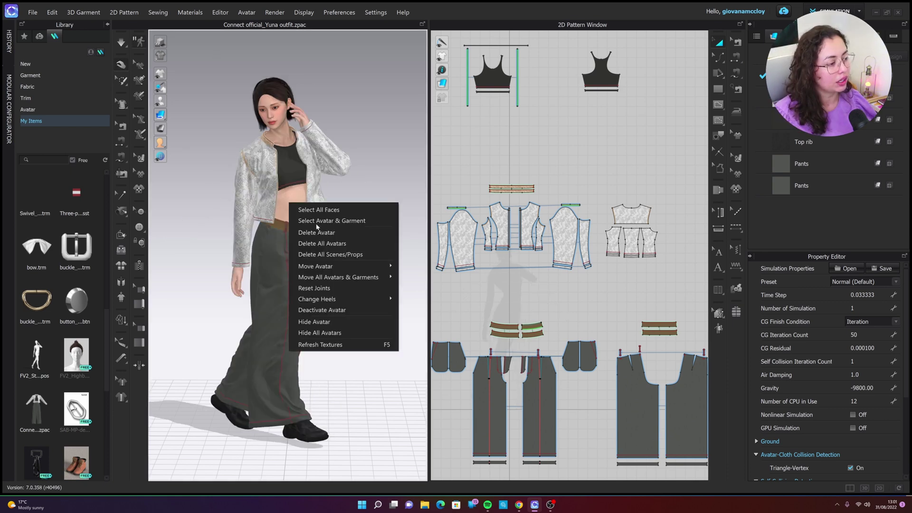
pyautogui.moveTo(337, 278)
pyautogui.click(416, 290)
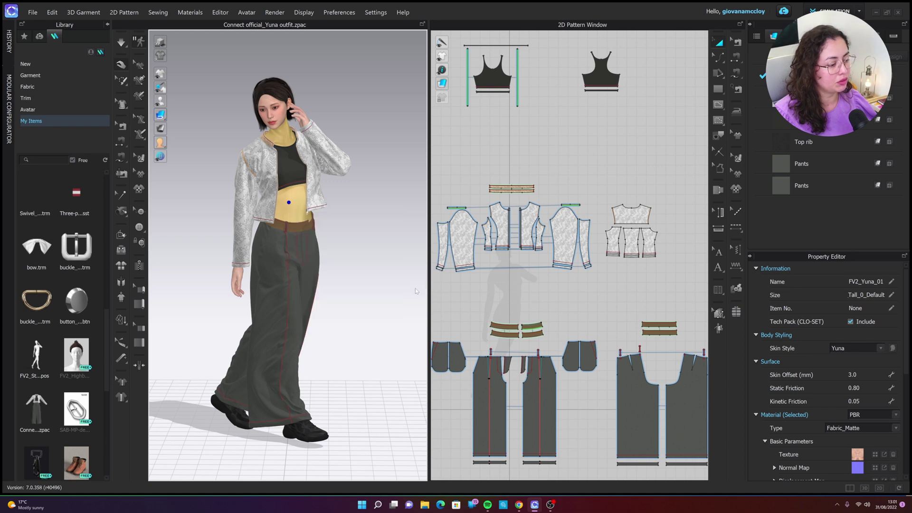
pyautogui.click(389, 336)
pyautogui.moveTo(389, 335); pyautogui.dragTo(325, 307, button='right')
pyautogui.scroll(2, 327, 310)
pyautogui.scroll(2, 292, 257)
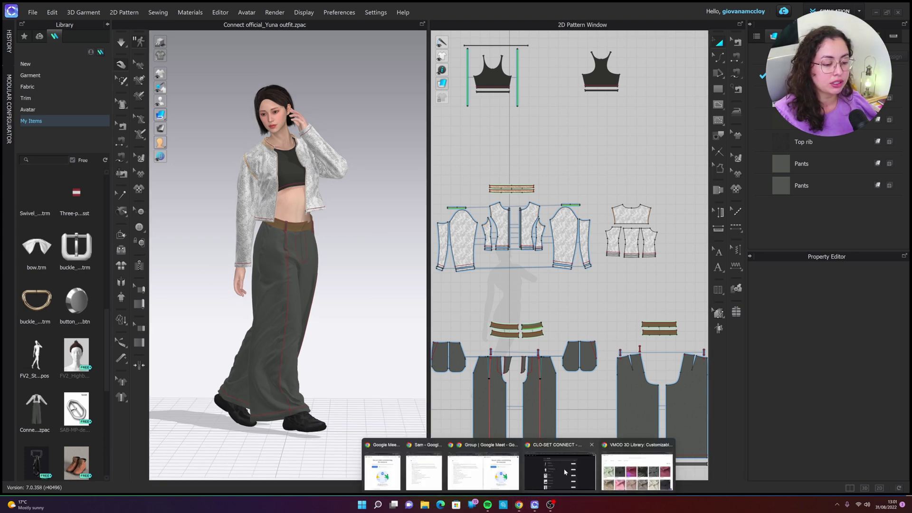
# Browse the 652 listings in the CLO-SET Connect store's Fabric category
pyautogui.moveTo(518, 505)
pyautogui.click(565, 472)
pyautogui.moveTo(64, 50)
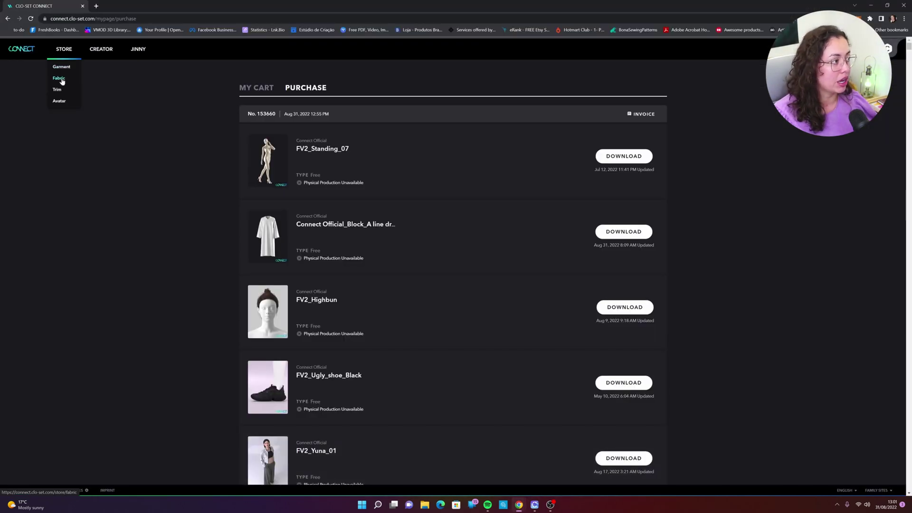
pyautogui.click(60, 79)
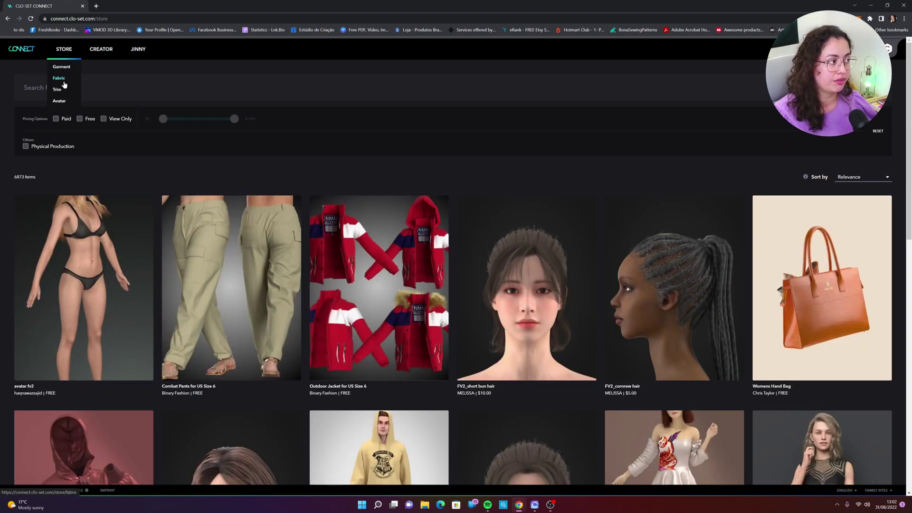
pyautogui.click(62, 81)
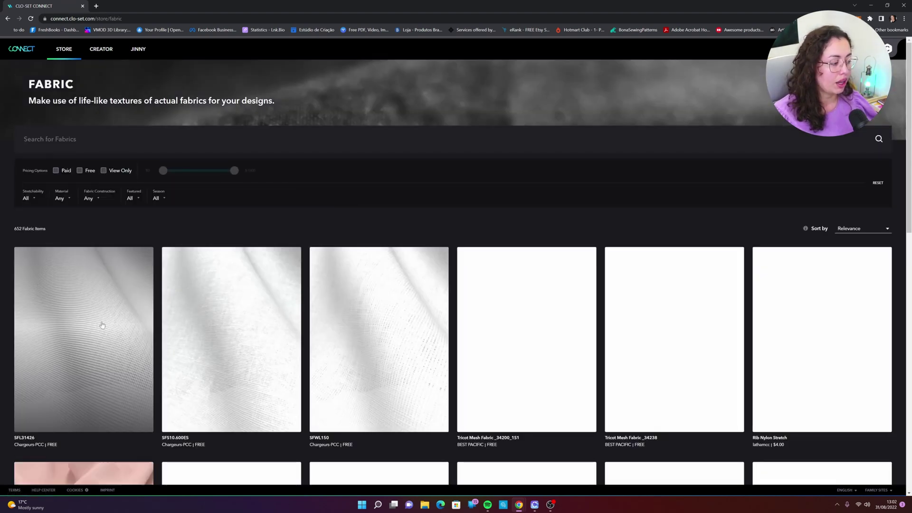
pyautogui.scroll(-2, 684, 276)
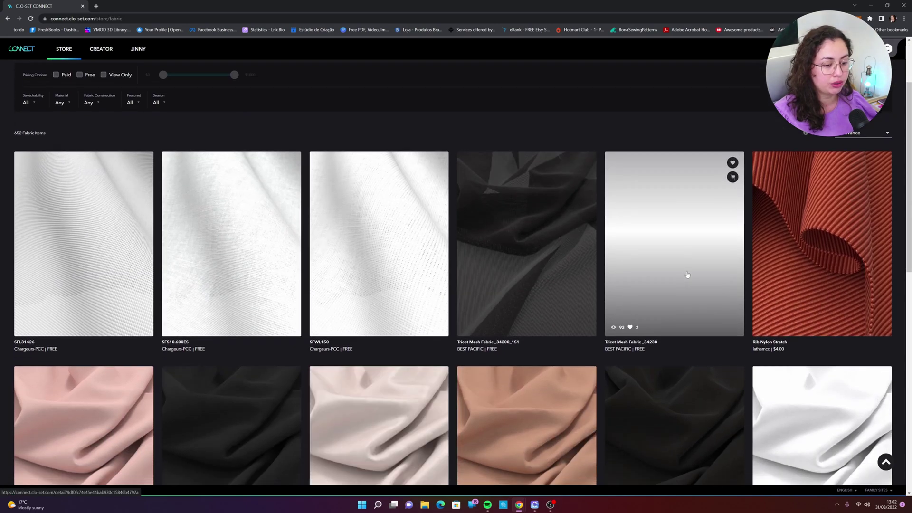
pyautogui.scroll(-2, 687, 269)
pyautogui.scroll(-2, 687, 269)
pyautogui.scroll(-1, 686, 267)
pyautogui.scroll(-3, 686, 266)
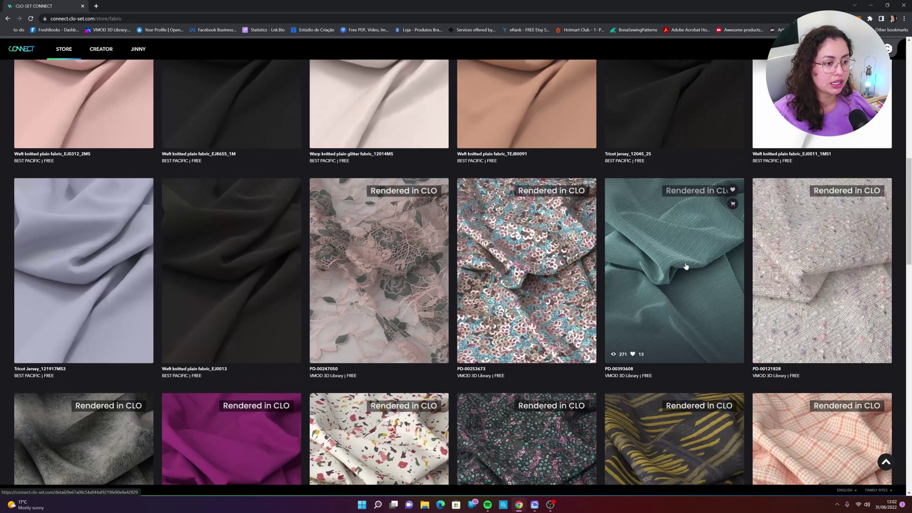
pyautogui.scroll(-7, 686, 266)
pyautogui.scroll(5, 407, 270)
pyautogui.scroll(4, 407, 272)
pyautogui.scroll(5, 406, 271)
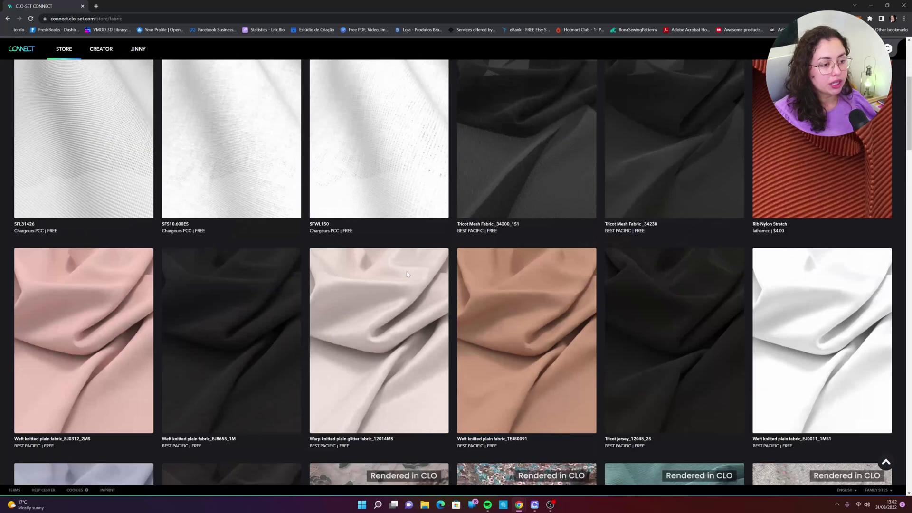
pyautogui.scroll(4, 406, 272)
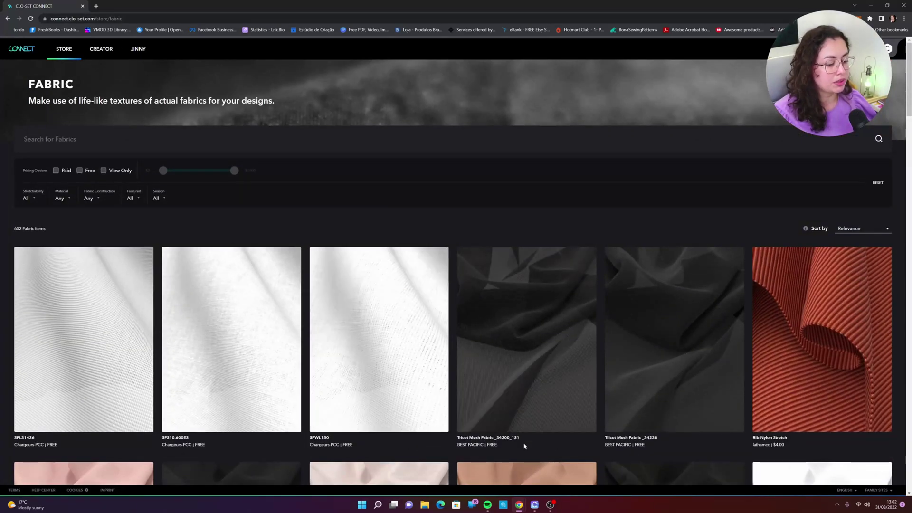
pyautogui.moveTo(519, 505)
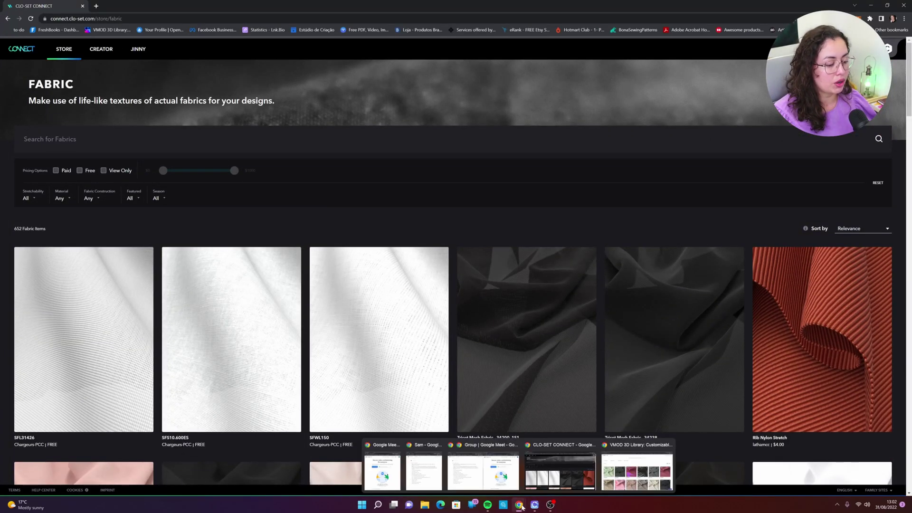
# Filter the VMOD 3D Library fabrics to the Tweed fabric type
pyautogui.click(637, 466)
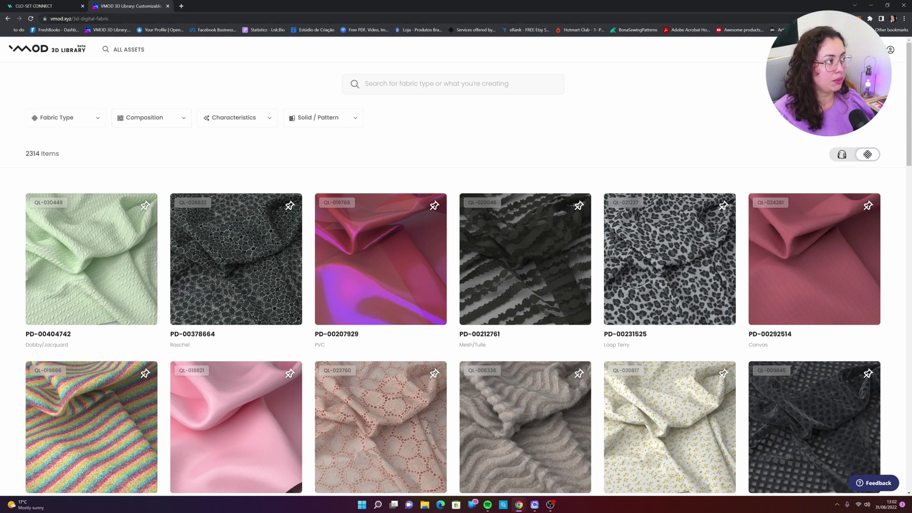
pyautogui.click(57, 117)
pyautogui.scroll(-2, 130, 173)
pyautogui.scroll(-2, 130, 173)
pyautogui.scroll(-2, 131, 174)
pyautogui.scroll(-1, 133, 176)
pyautogui.click(102, 244)
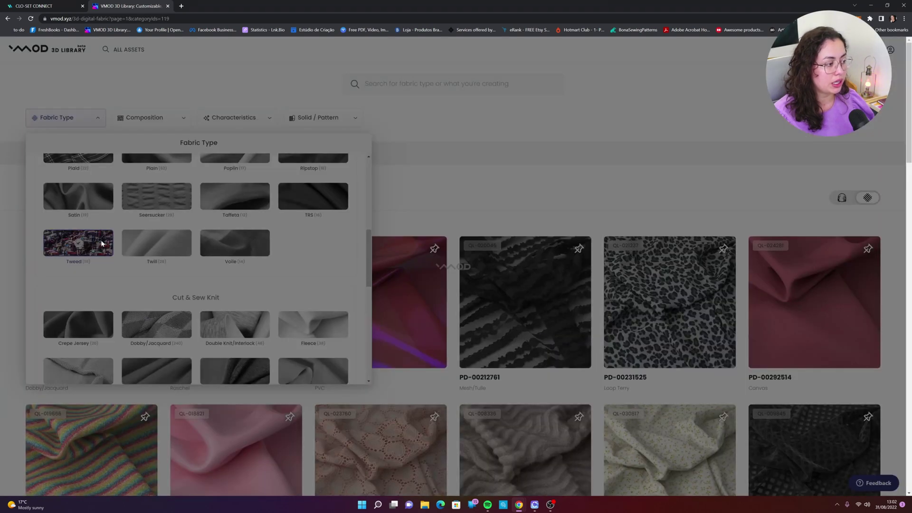
pyautogui.click(484, 202)
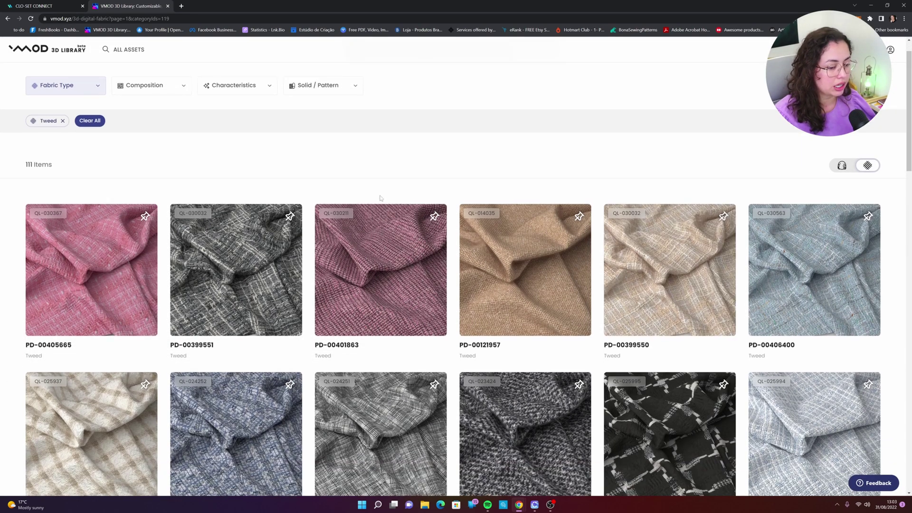
pyautogui.scroll(-4, 522, 199)
pyautogui.scroll(-3, 783, 195)
pyautogui.scroll(-2, 822, 247)
# Open a tweed fabric's page in a new tab, then return to the tweed listing
pyautogui.click(864, 296)
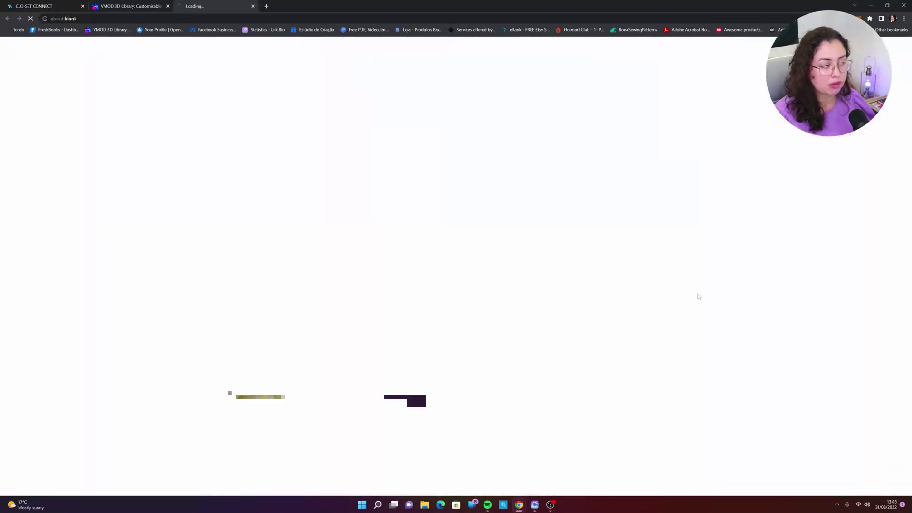
pyautogui.click(128, 6)
pyautogui.scroll(4, 170, 84)
pyautogui.scroll(5, 170, 84)
pyautogui.scroll(5, 170, 85)
pyautogui.scroll(3, 236, 98)
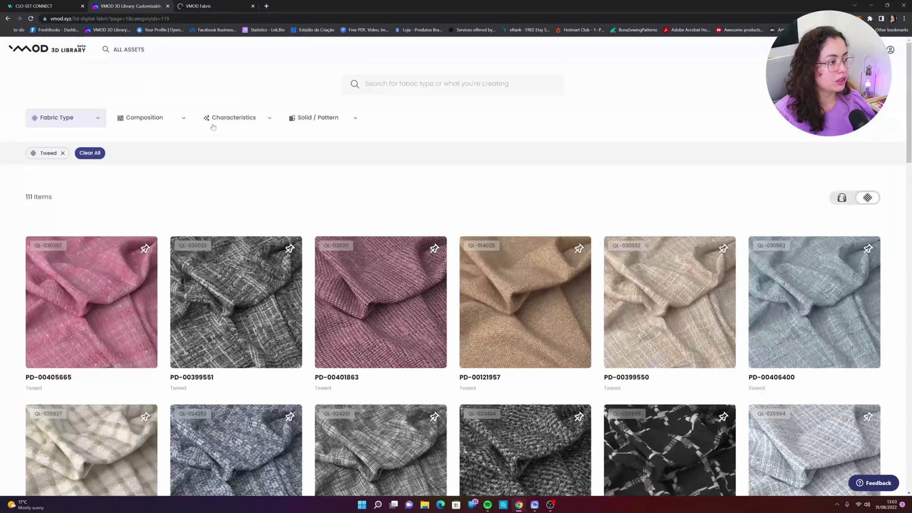
# Add Lace to the Fabric Type filter alongside Tweed
pyautogui.click(99, 117)
pyautogui.scroll(-2, 155, 266)
pyautogui.scroll(-1, 155, 266)
pyautogui.scroll(-1, 156, 266)
pyautogui.scroll(-1, 156, 266)
pyautogui.scroll(-1, 308, 302)
pyautogui.scroll(-3, 170, 284)
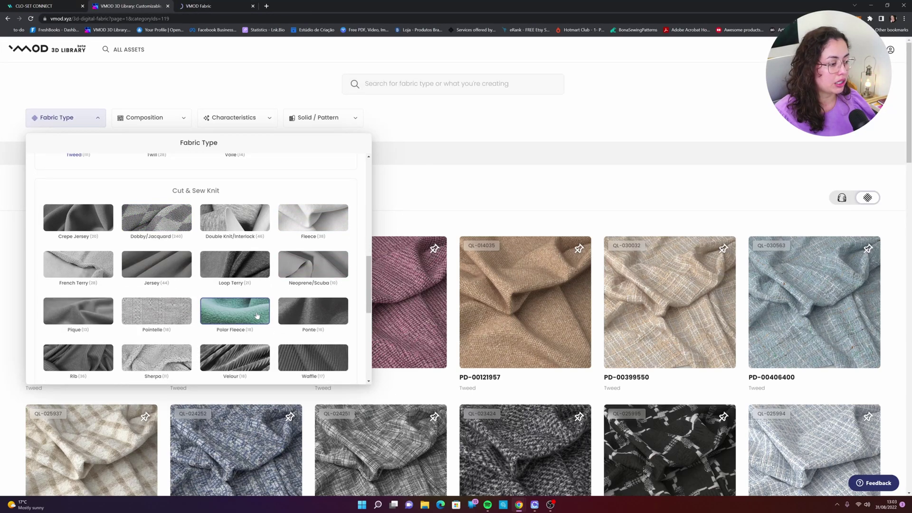
pyautogui.scroll(-3, 257, 315)
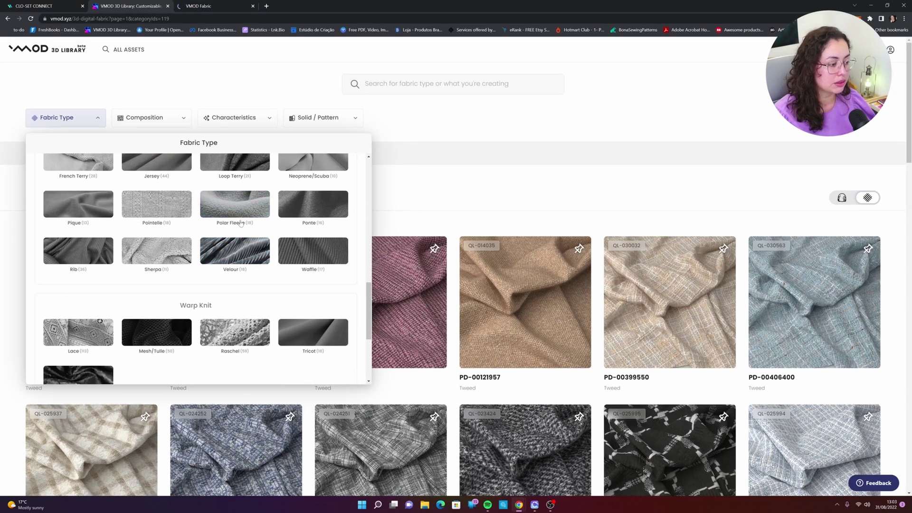
pyautogui.scroll(-1, 241, 222)
pyautogui.click(76, 297)
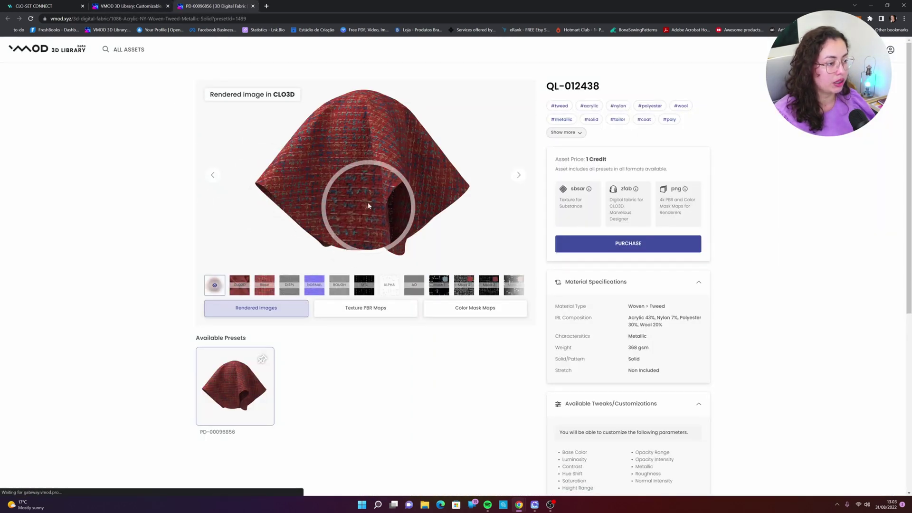
# View the close-up render of red tweed QL-012438, then return to the fabric listing
pyautogui.click(233, 280)
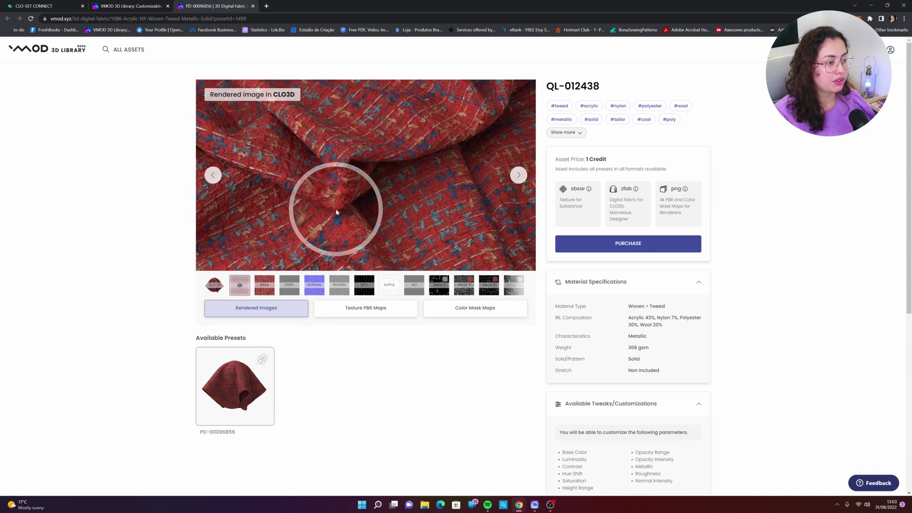
pyautogui.click(429, 169)
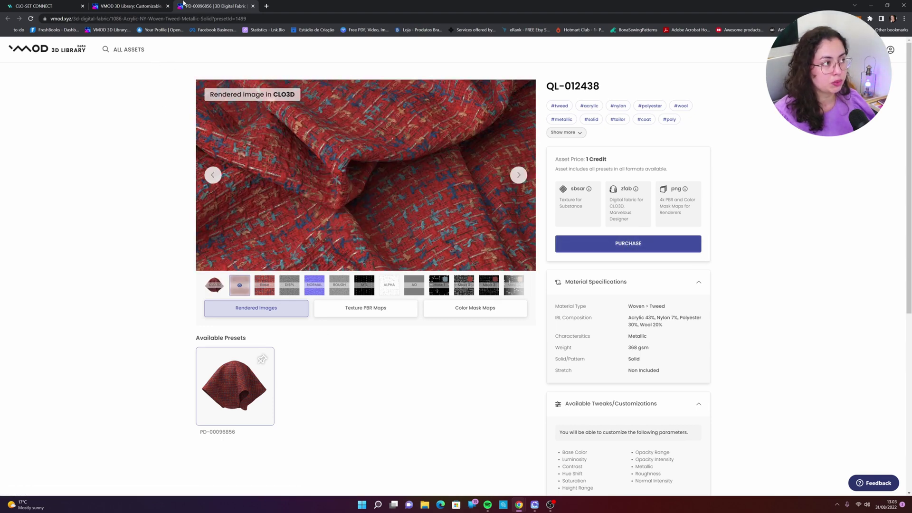
pyautogui.click(143, 6)
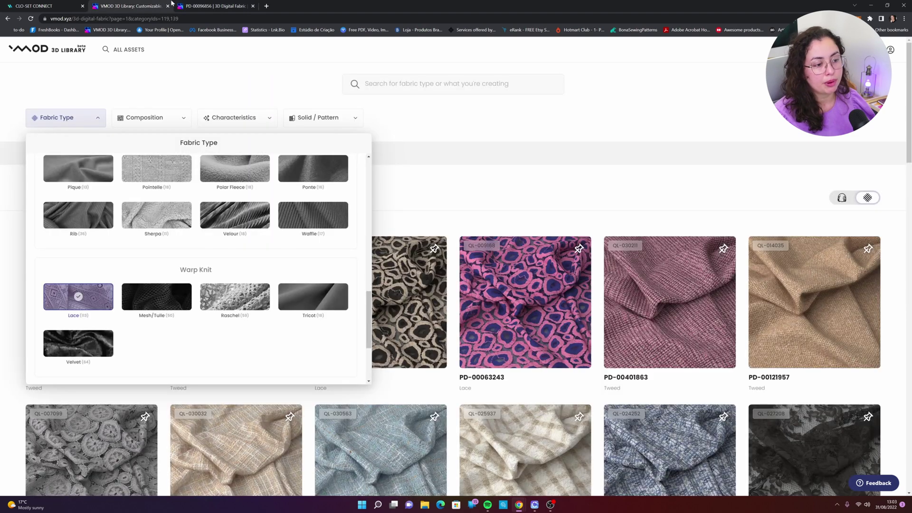
pyautogui.click(485, 201)
# Check the composition filter and purchase the red tweed as a high-resolution zfab
pyautogui.scroll(-1, 455, 300)
pyautogui.scroll(-1, 217, 88)
pyautogui.scroll(2, 217, 87)
pyautogui.click(162, 119)
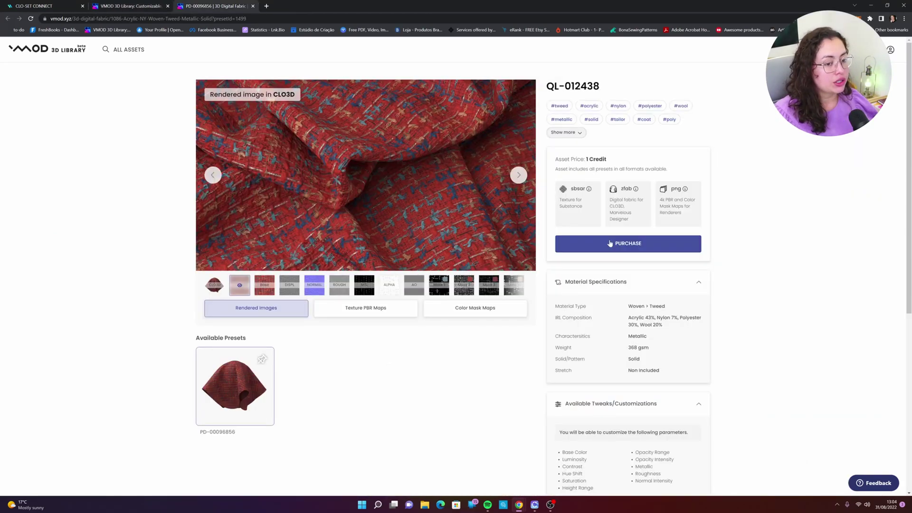
pyautogui.click(613, 242)
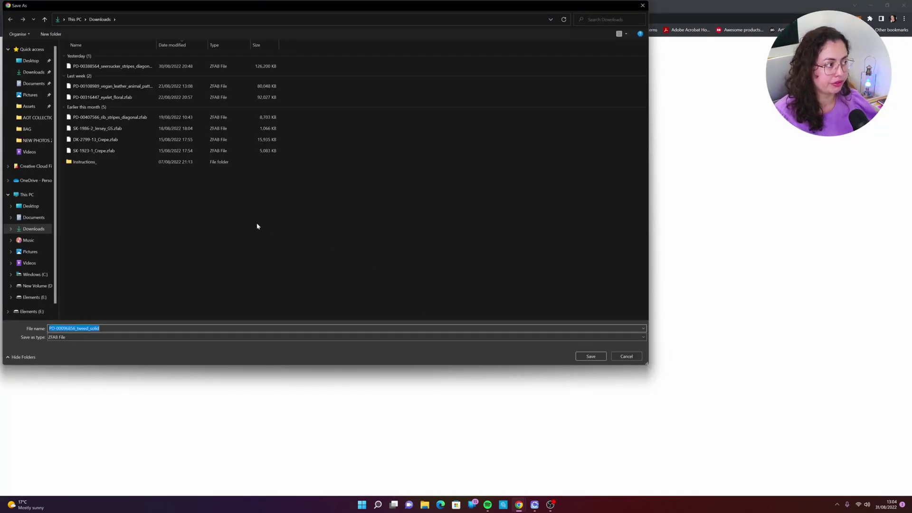
# Save the PD-00096856_tweed_solid zfab to Downloads under its default name
pyautogui.click(598, 356)
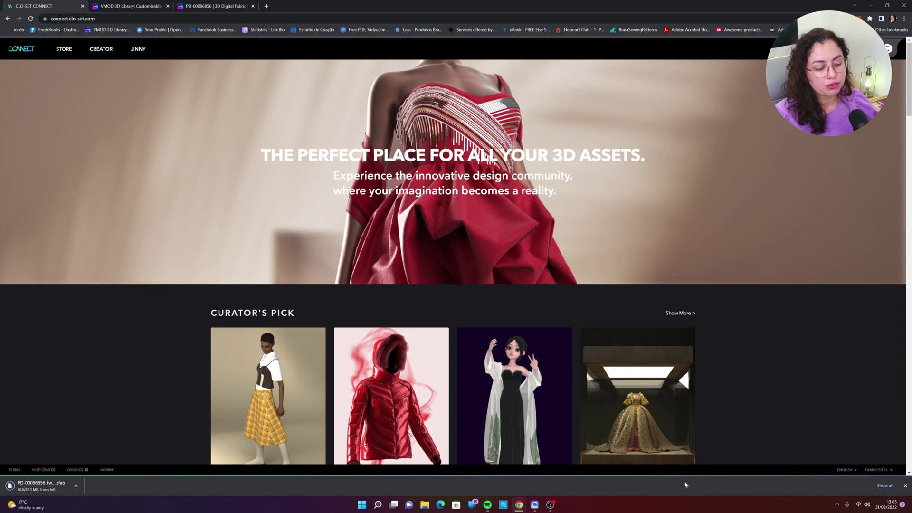
# Switch between CLO 3D and Chrome, then show the downloaded tweed zfab in its folder
pyautogui.click(535, 504)
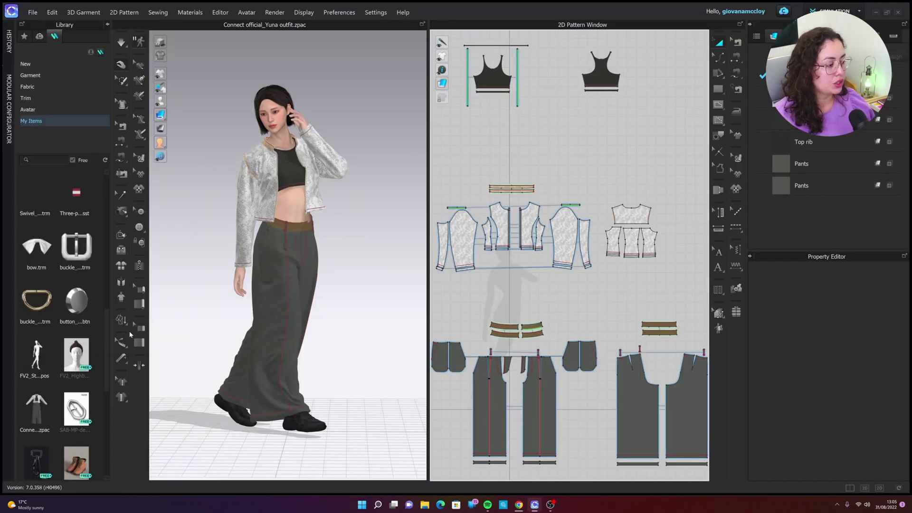
pyautogui.click(56, 37)
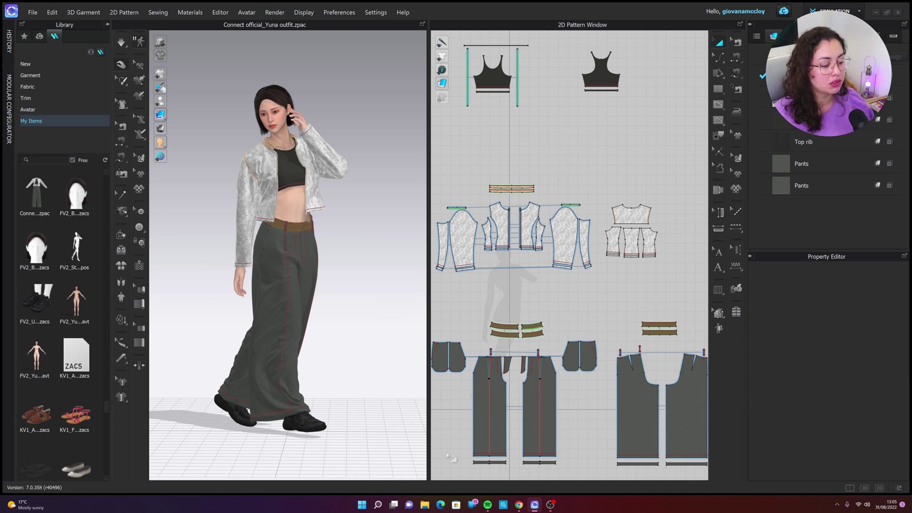
pyautogui.moveTo(519, 504)
pyautogui.click(558, 472)
pyautogui.click(559, 472)
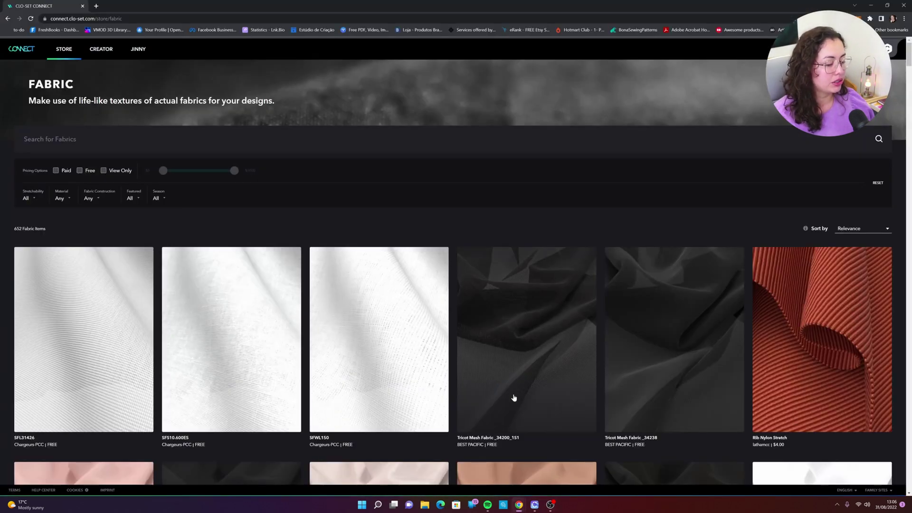
pyautogui.click(534, 505)
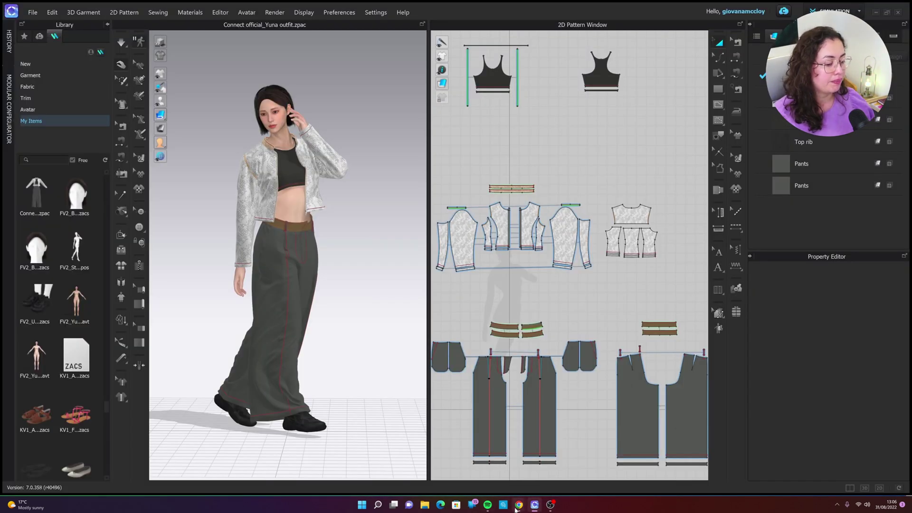
pyautogui.moveTo(518, 505)
pyautogui.click(559, 473)
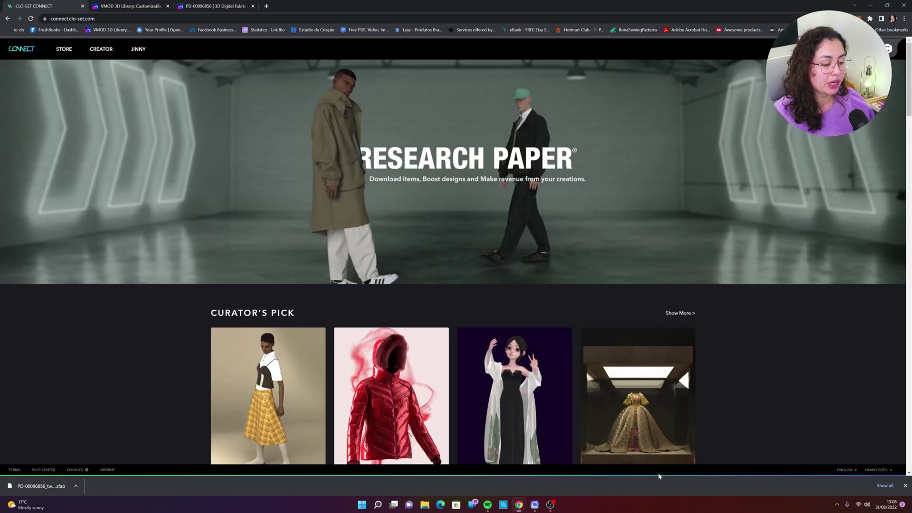
pyautogui.click(77, 487)
pyautogui.click(87, 478)
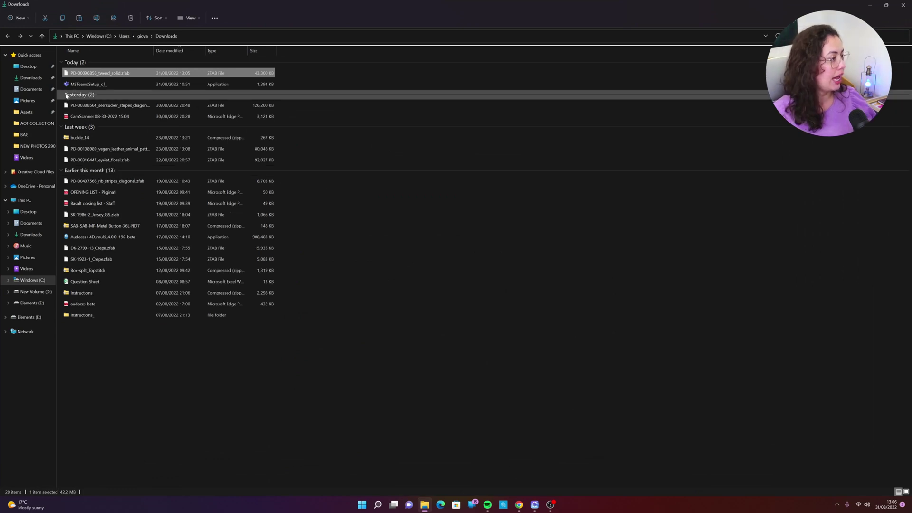
# Put the tweed zfab in CLO's Assets > Materials > Fabric folder, then return to Chrome
pyautogui.click(32, 115)
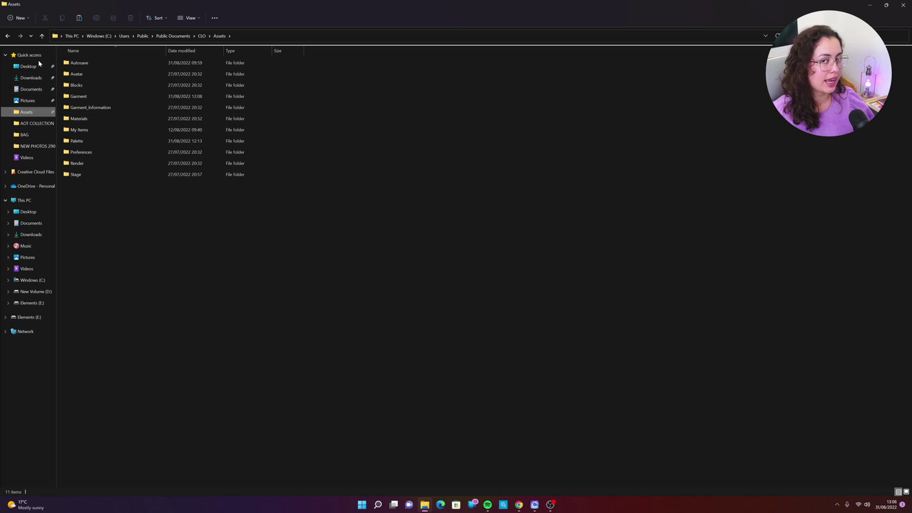
pyautogui.doubleClick(103, 119)
pyautogui.doubleClick(104, 62)
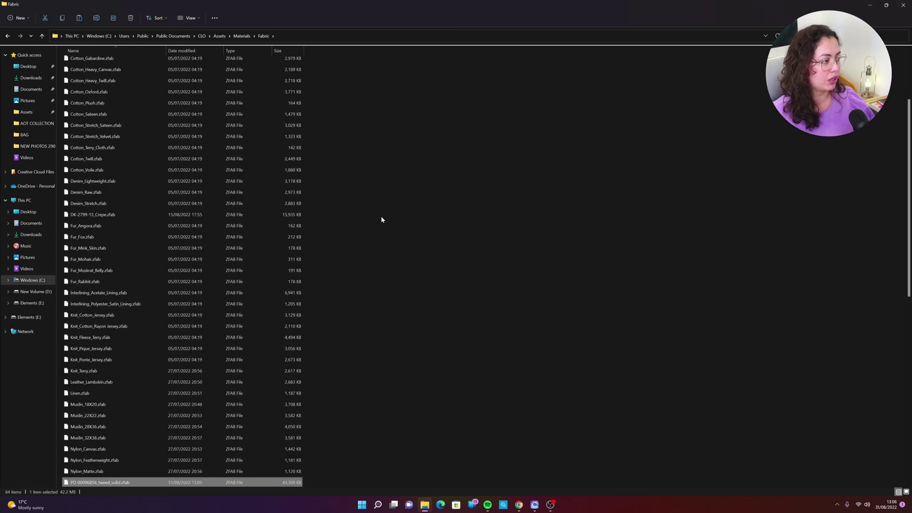
pyautogui.hotkey('alt', 'Tab')
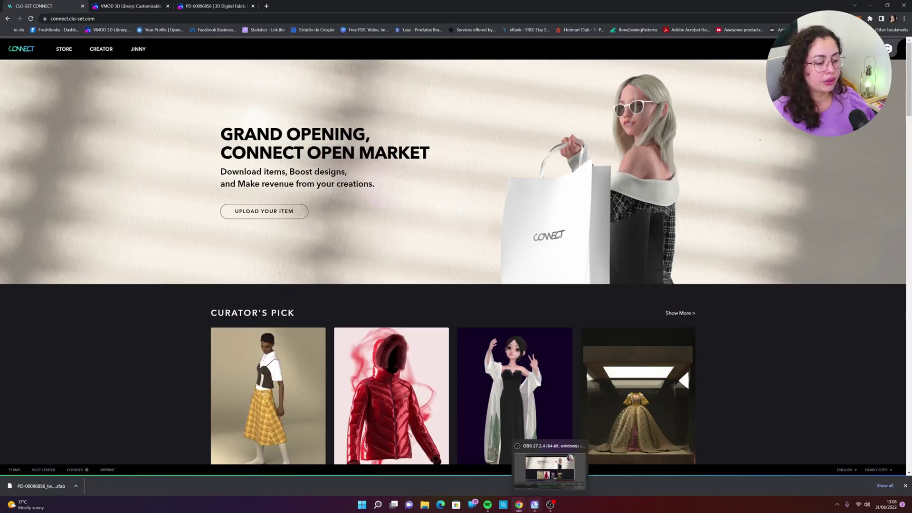
# Search 'pd' in CLO 3D's Favorites Fabric library to show the PD-00096856 tweed
pyautogui.click(534, 505)
pyautogui.click(24, 37)
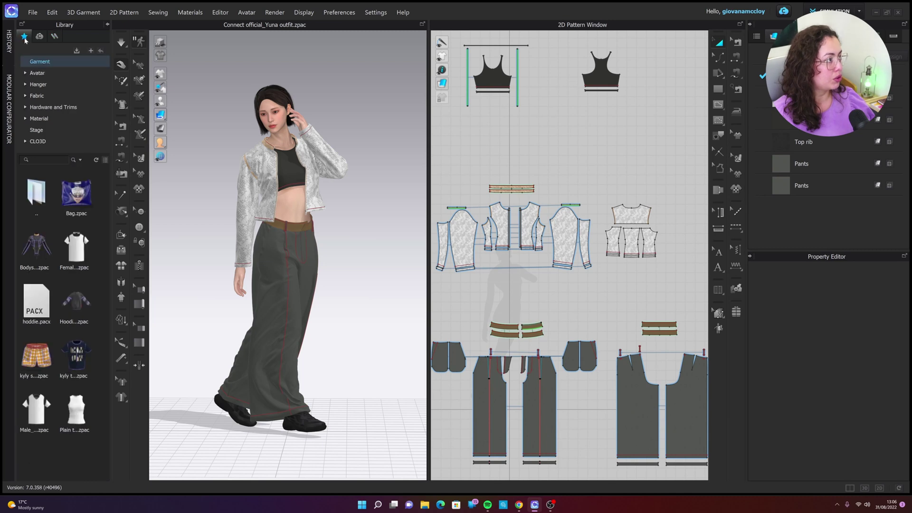
pyautogui.click(51, 96)
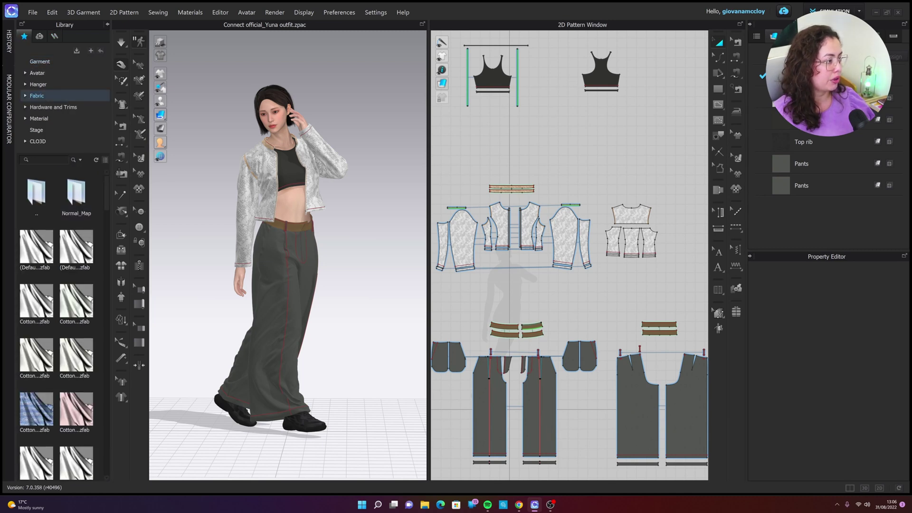
pyautogui.scroll(-3, 71, 200)
pyautogui.scroll(-4, 81, 251)
pyautogui.scroll(-5, 81, 251)
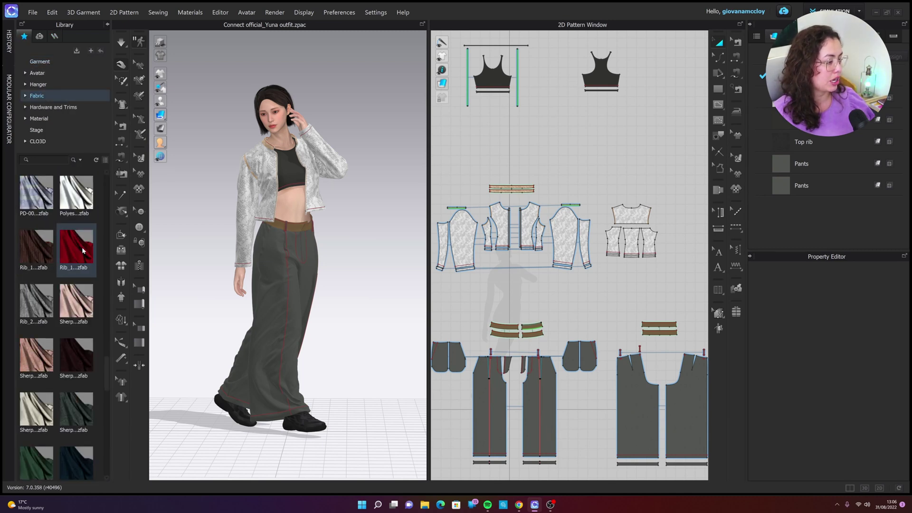
pyautogui.scroll(-5, 83, 252)
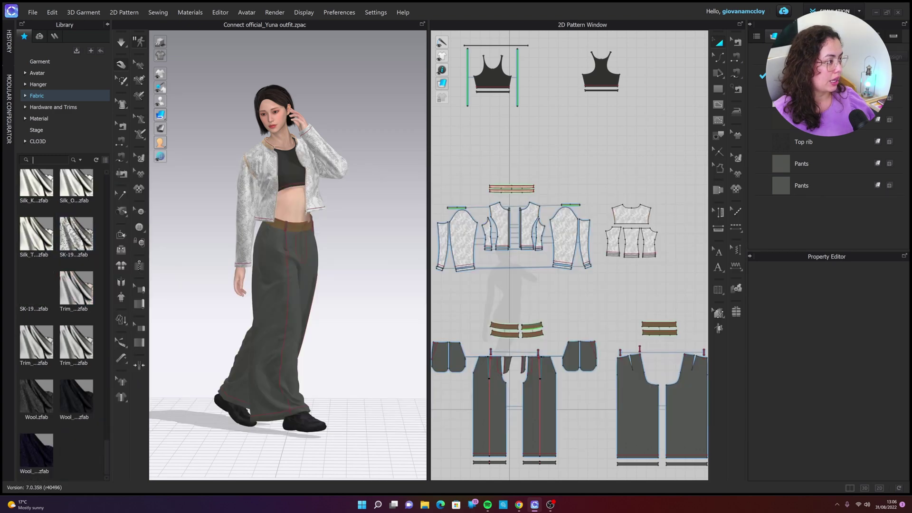
pyautogui.write('pd')
pyautogui.press('Return')
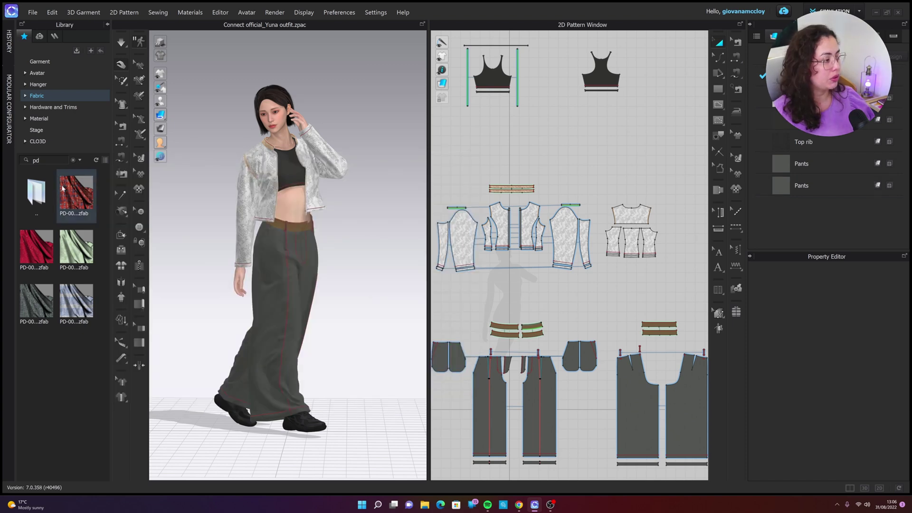
# Apply the red PD-00096856 tweed to the Yuna jacket, inspect it, and start an F6 render
pyautogui.moveTo(70, 190); pyautogui.dragTo(836, 119)
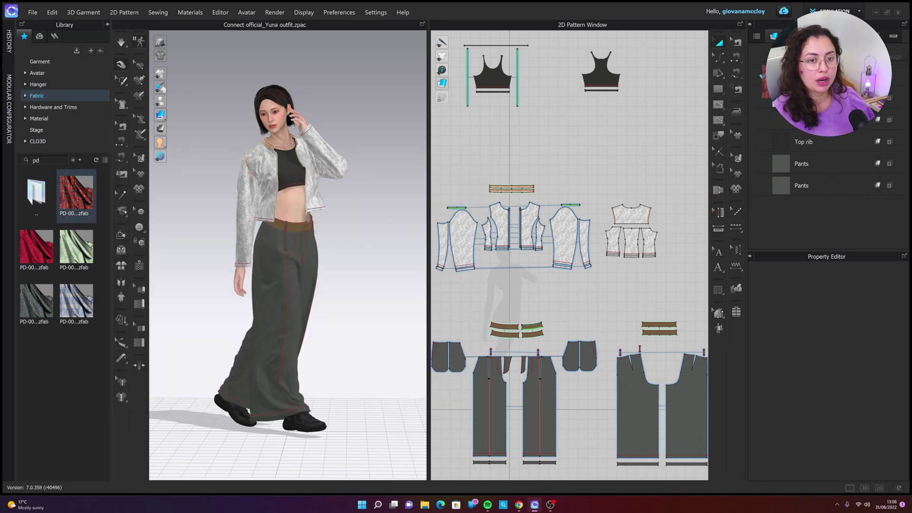
pyautogui.moveTo(765, 78); pyautogui.dragTo(422, 199)
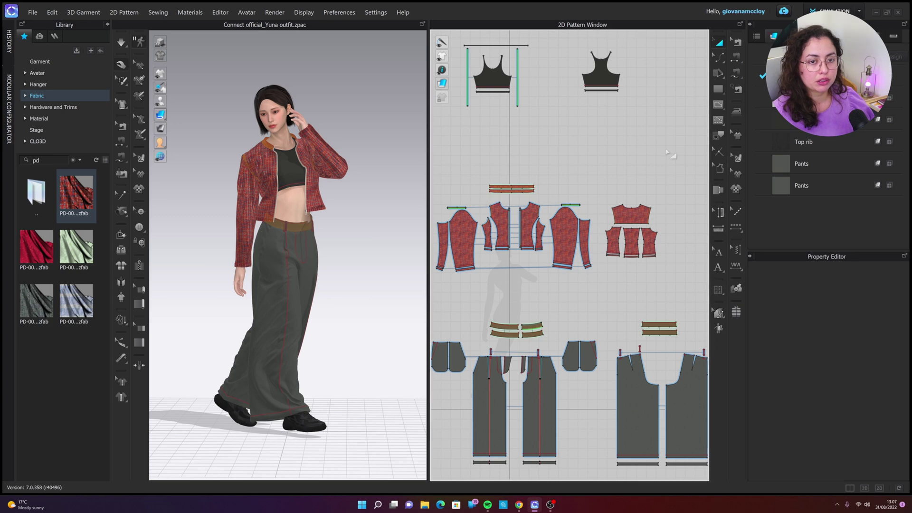
pyautogui.scroll(2, 298, 255)
pyautogui.scroll(3, 299, 255)
pyautogui.scroll(3, 299, 255)
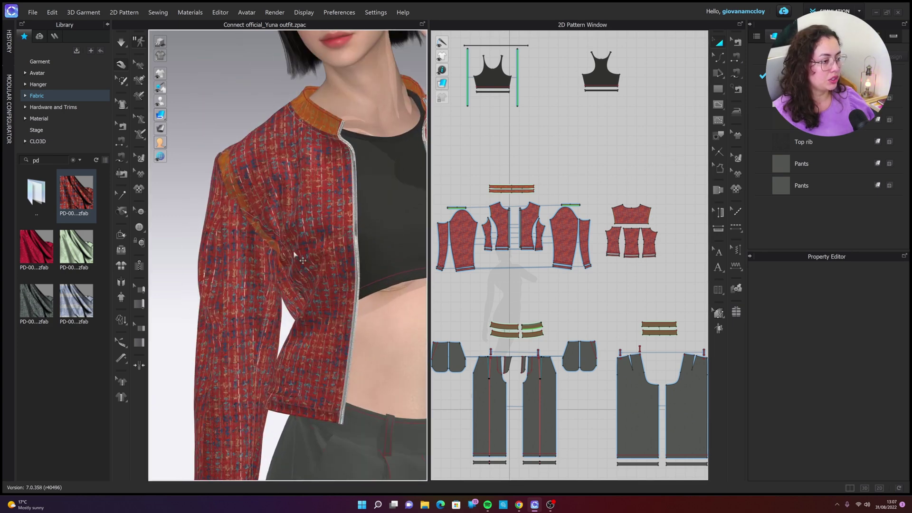
pyautogui.scroll(3, 299, 255)
pyautogui.scroll(-2, 299, 255)
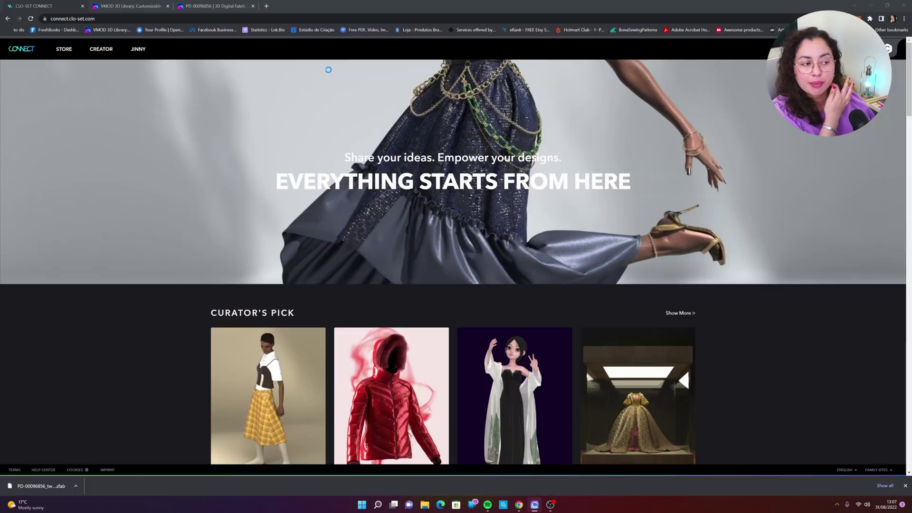
pyautogui.press('F6')
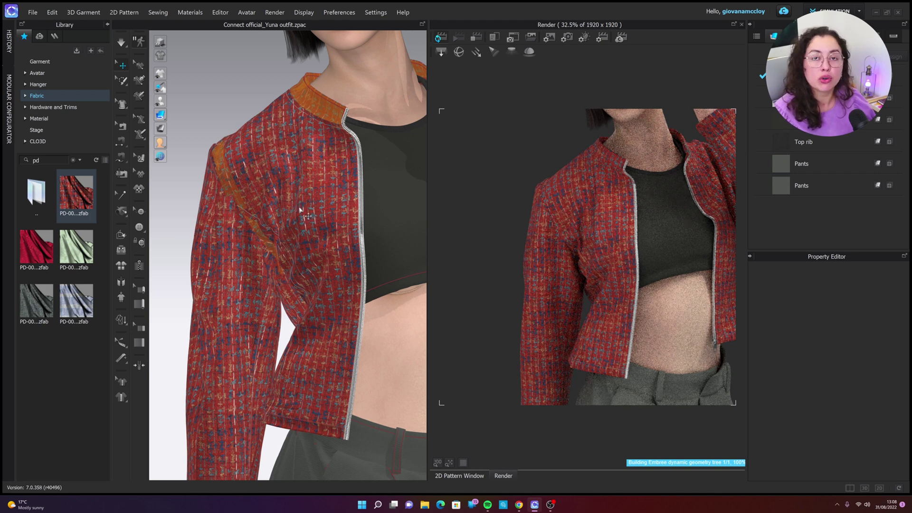
# Zoom in and orbit the 3D view to inspect the red tweed jacket's fabric folds
pyautogui.scroll(3, 314, 185)
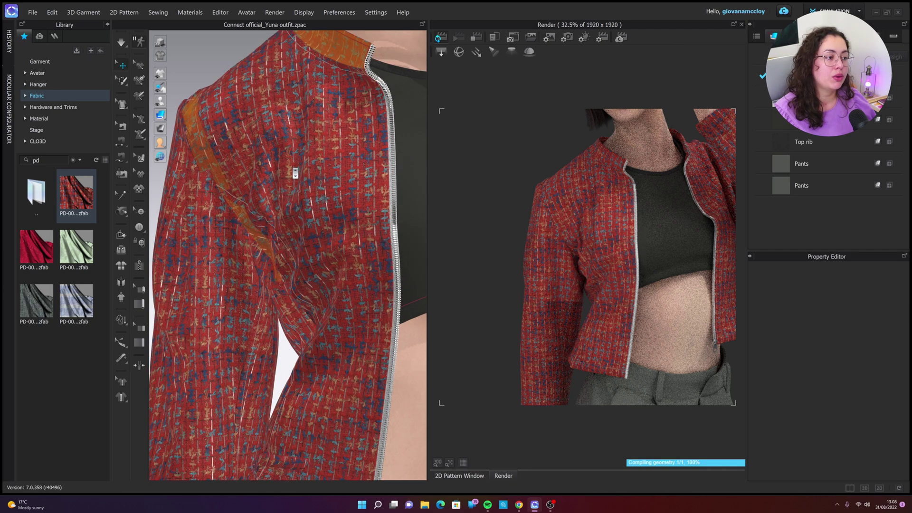
pyautogui.scroll(3, 300, 173)
pyautogui.scroll(2, 295, 174)
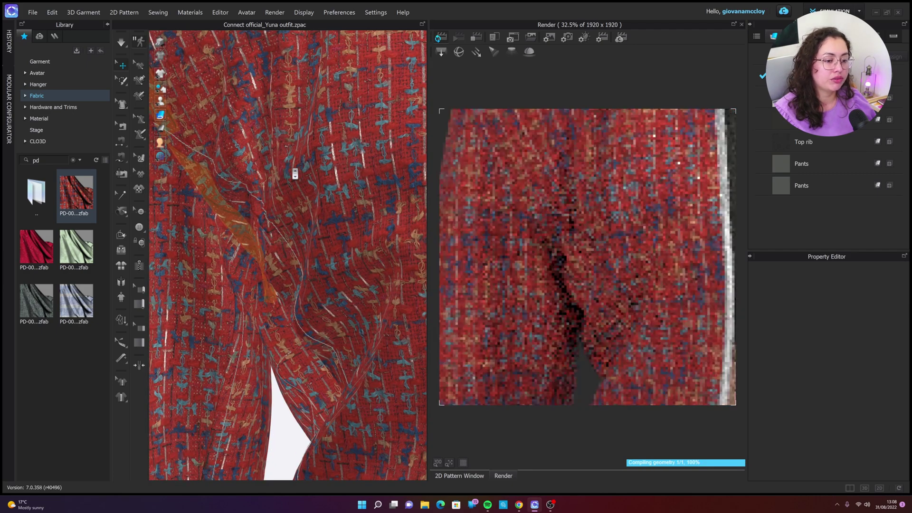
pyautogui.moveTo(339, 222); pyautogui.dragTo(343, 221, button='right')
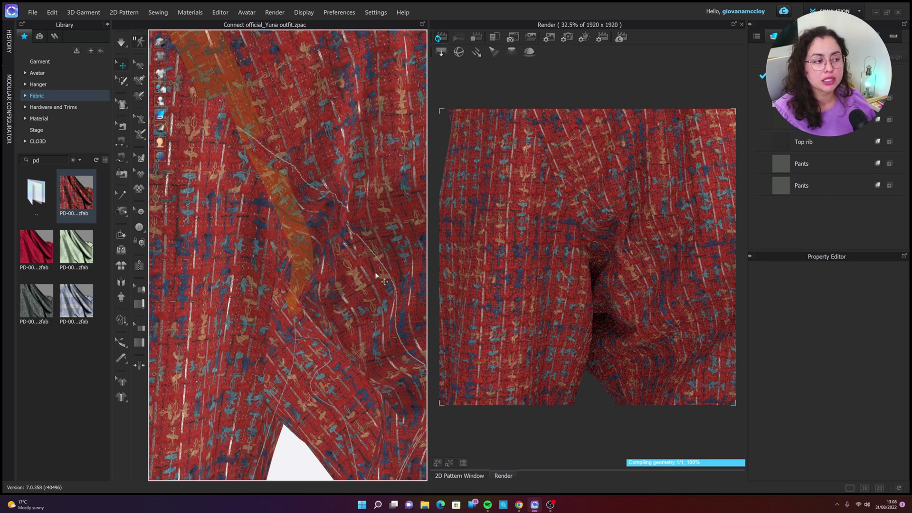
# Zoom out and pan to frame the full avatar in the red tweed jacket and grey trousers for the render
pyautogui.scroll(-5, 384, 280)
pyautogui.scroll(-1, 383, 280)
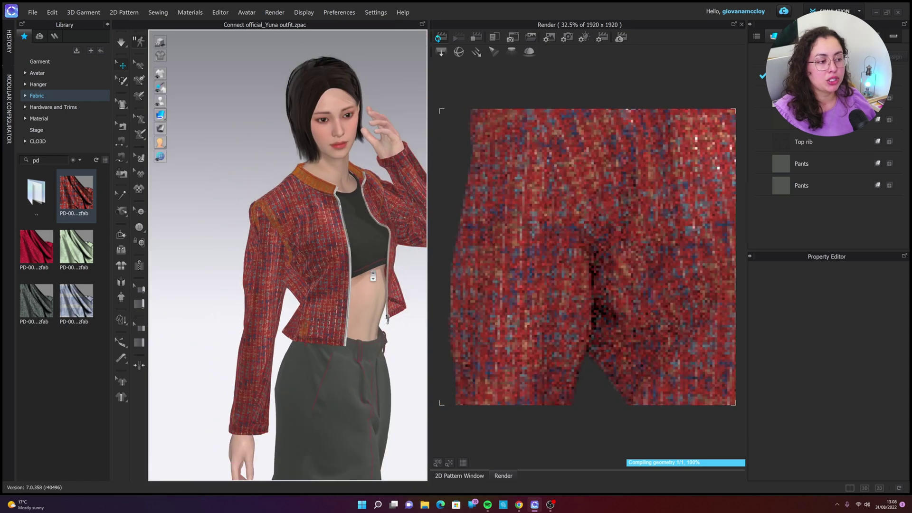
pyautogui.scroll(-2, 386, 350)
pyautogui.moveTo(387, 350); pyautogui.dragTo(385, 324, button='middle')
pyautogui.scroll(-2, 385, 324)
pyautogui.scroll(-1, 370, 261)
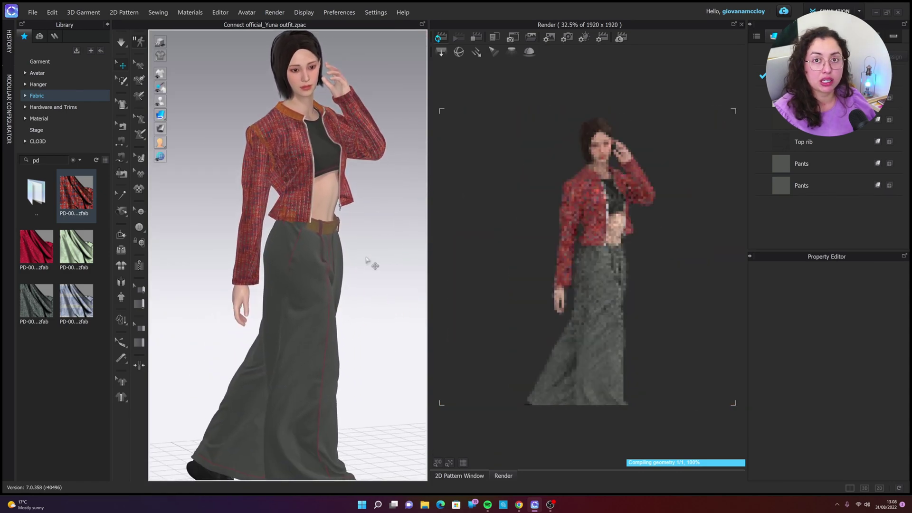
pyautogui.scroll(-2, 355, 312)
pyautogui.scroll(-1, 352, 325)
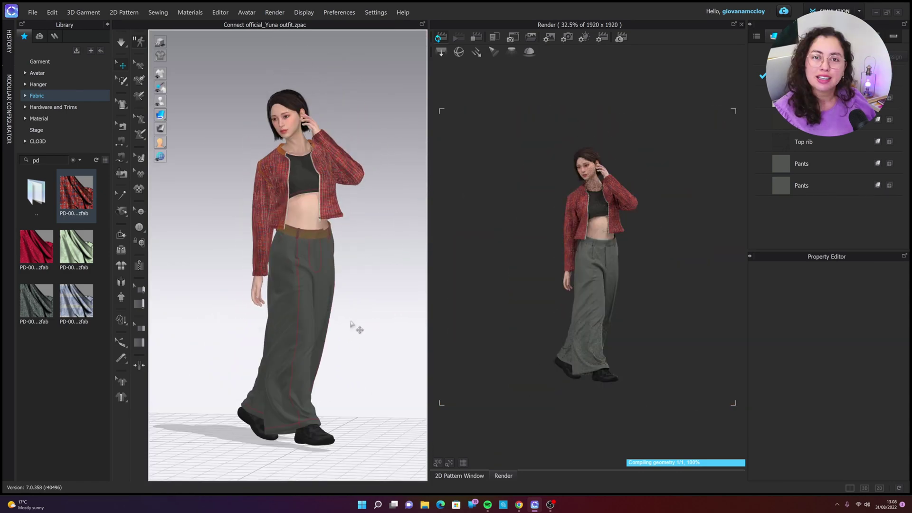